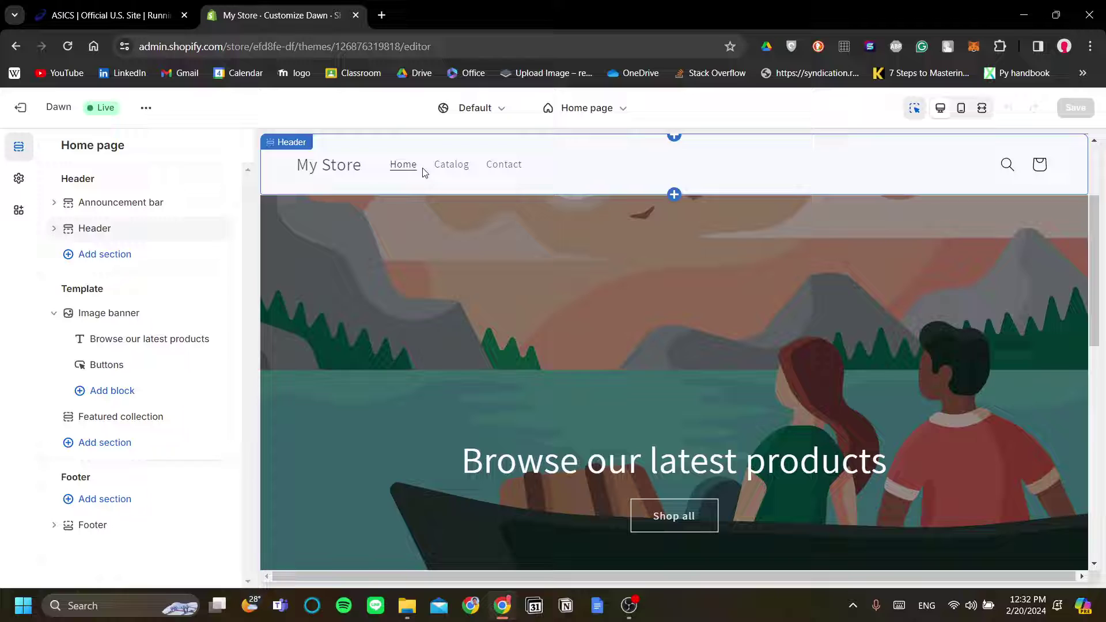
# Switch to the ASICS website and dismiss its 10% OFF discount popup
pyautogui.scroll(-2, 643, 236)
pyautogui.scroll(3, 495, 225)
pyautogui.scroll(-2, 660, 230)
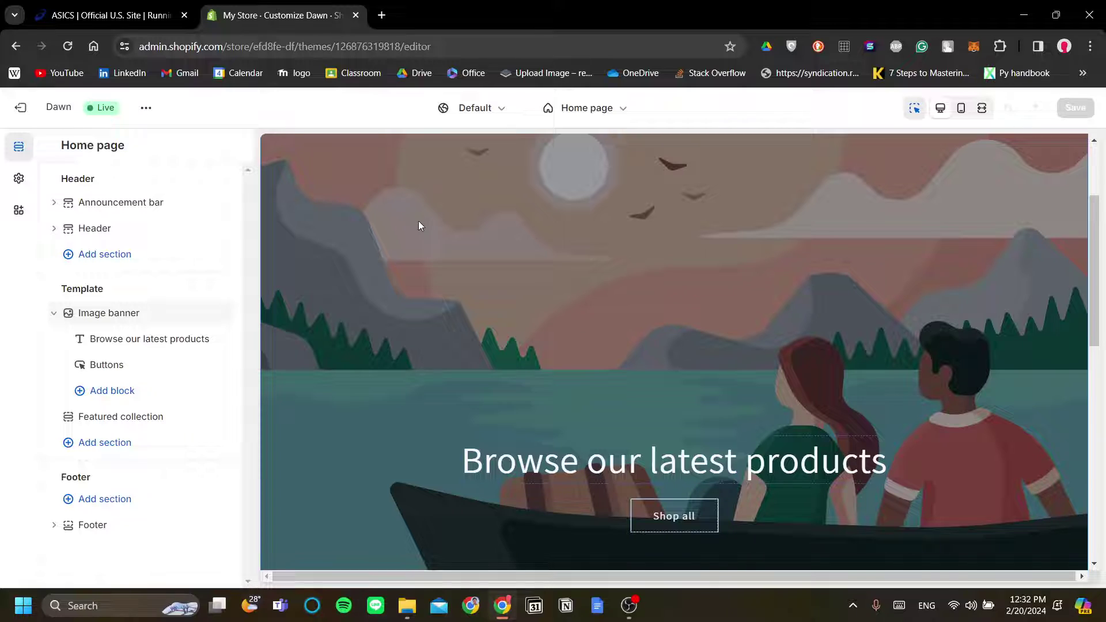
pyautogui.scroll(2, 418, 224)
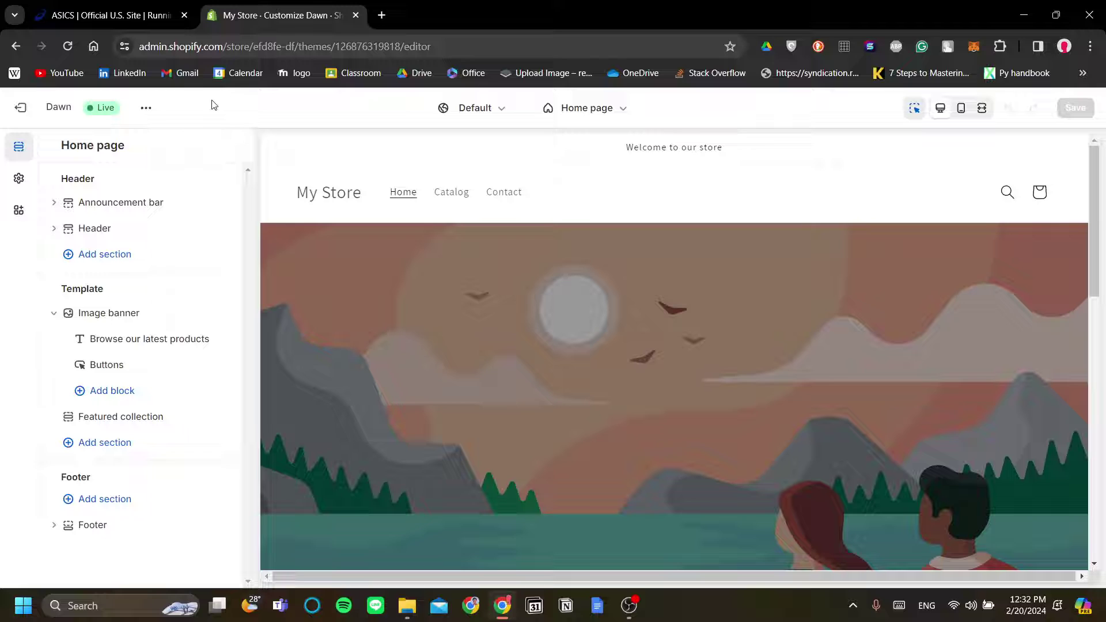
pyautogui.click(105, 8)
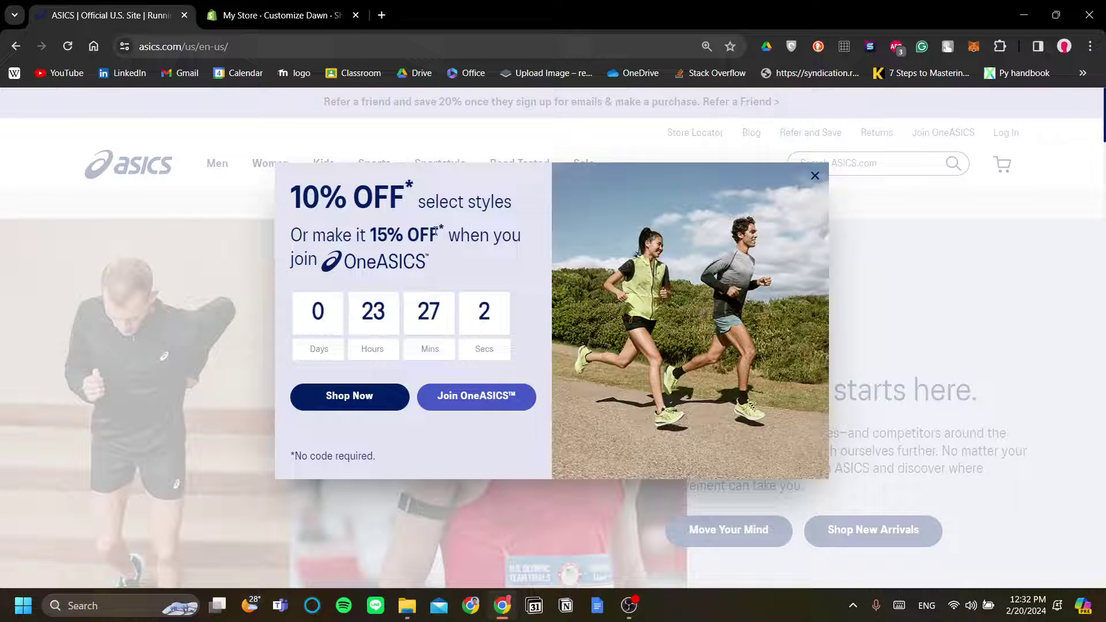
pyautogui.click(812, 175)
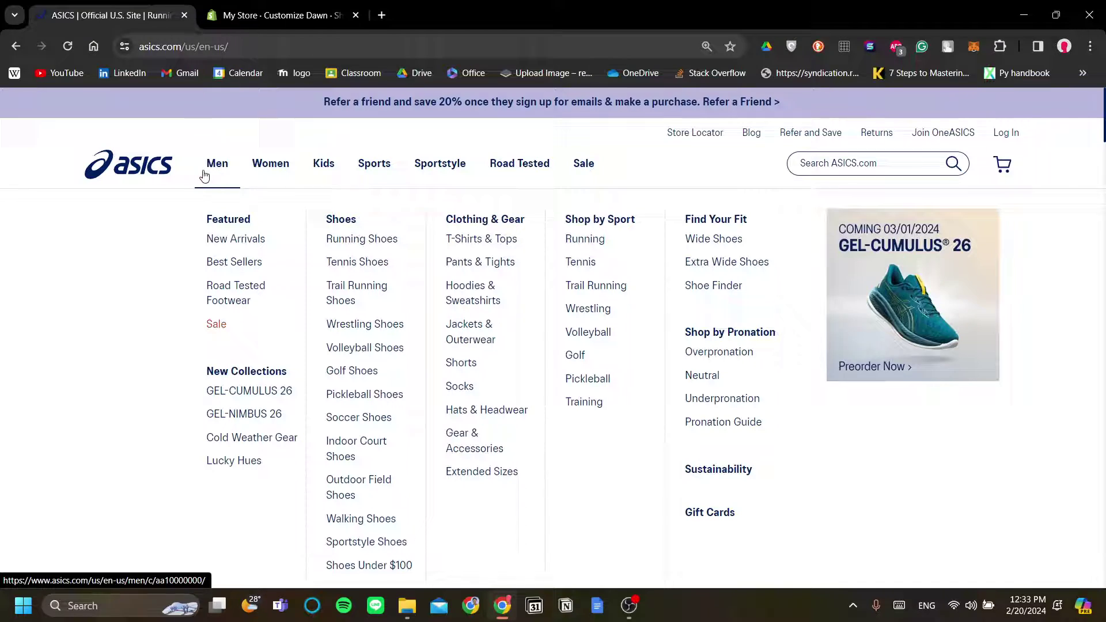
# Browse the ASICS Men and Sportstyle mega menus, then open the Sale page
pyautogui.moveTo(322, 170)
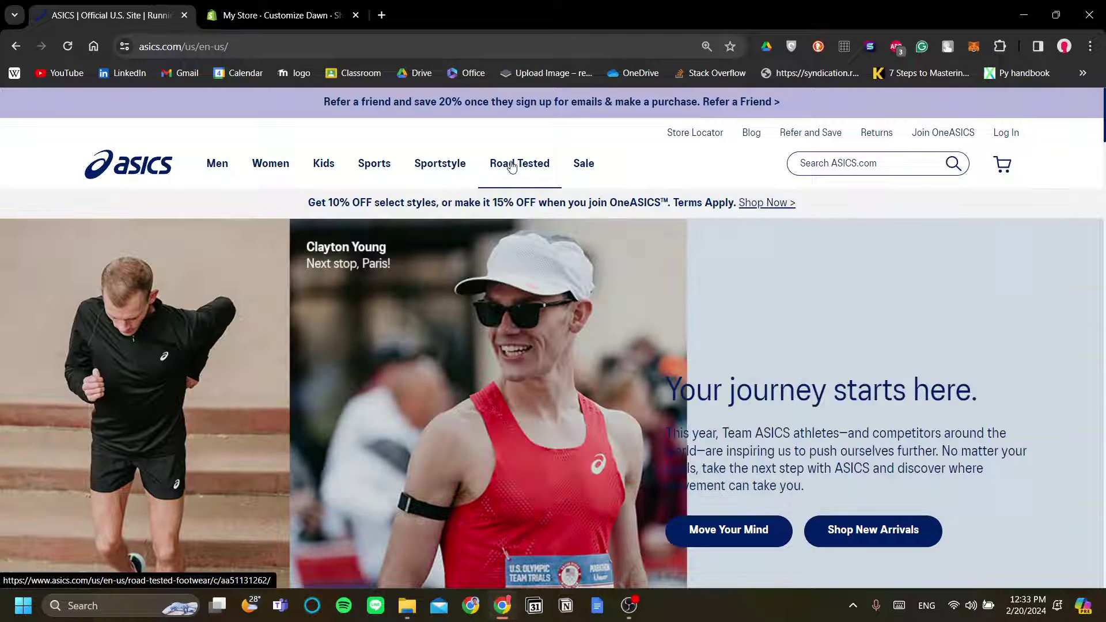
pyautogui.moveTo(586, 166)
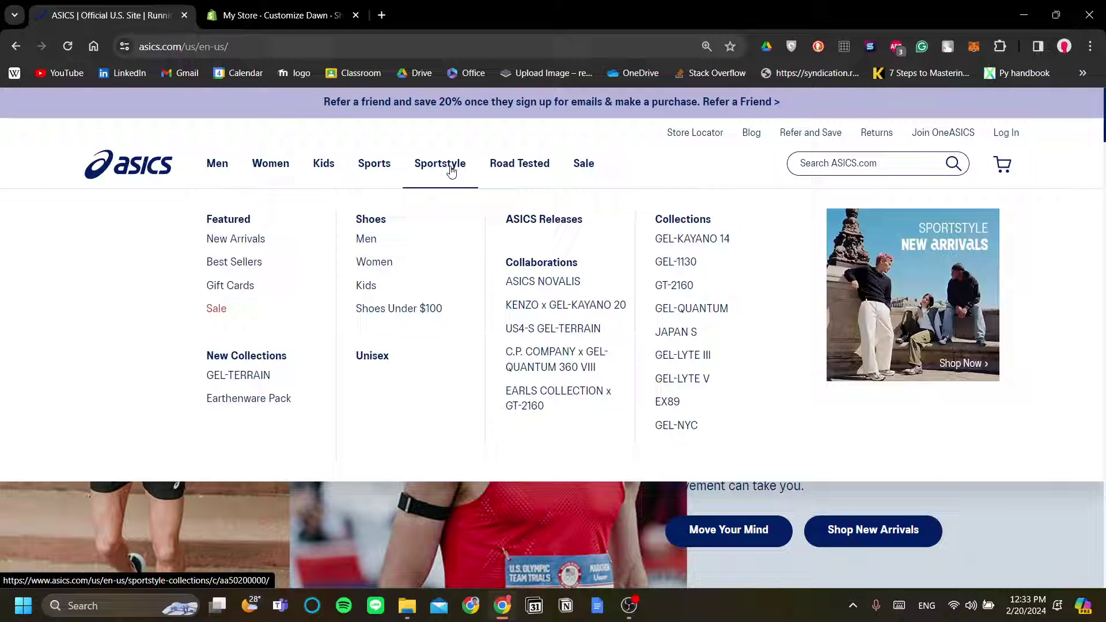
pyautogui.moveTo(238, 171)
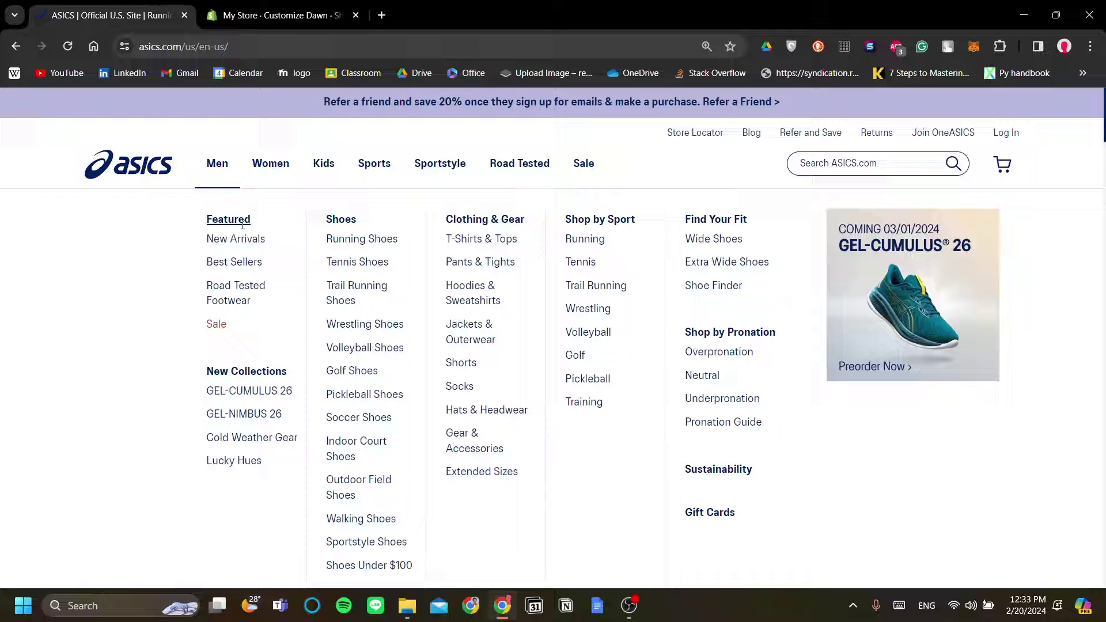
pyautogui.scroll(-1, 363, 283)
pyautogui.scroll(1, 369, 297)
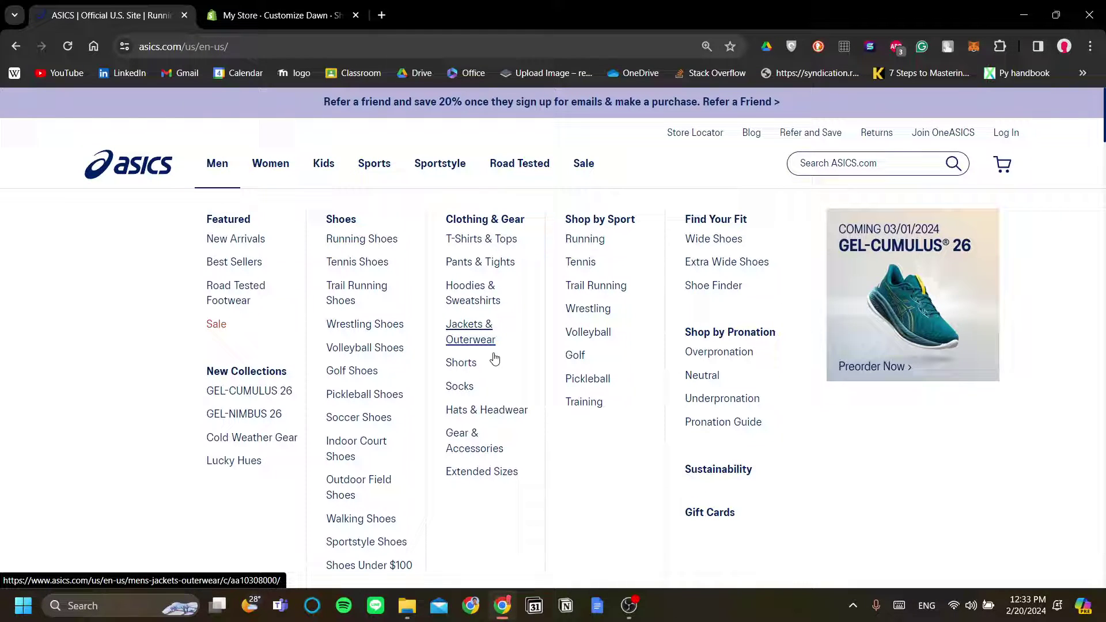
pyautogui.scroll(-1, 598, 471)
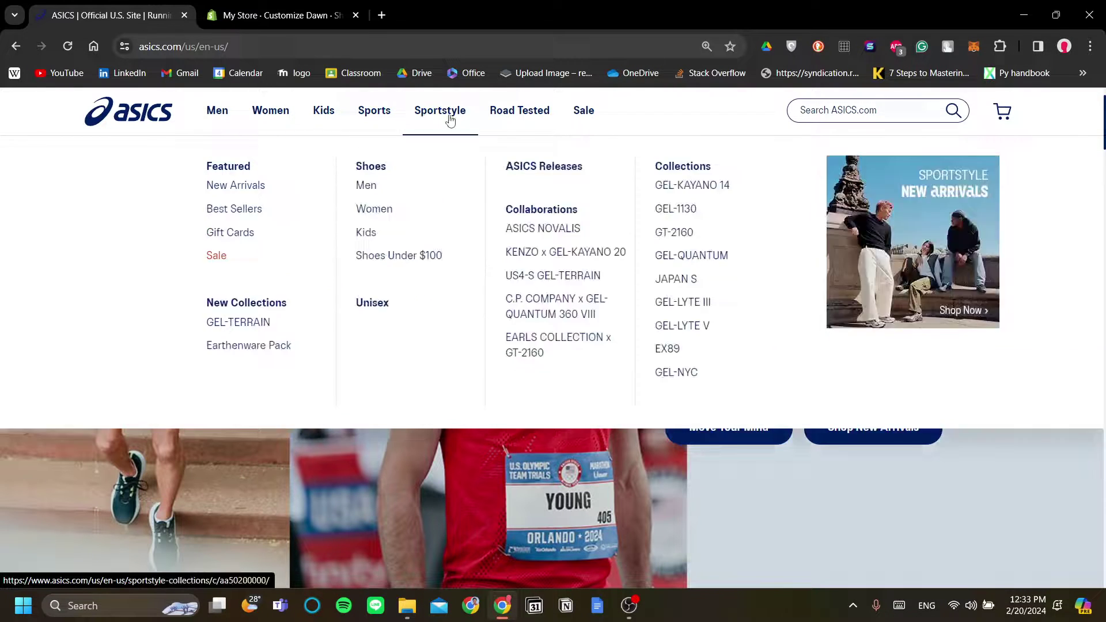
pyautogui.scroll(1, 752, 305)
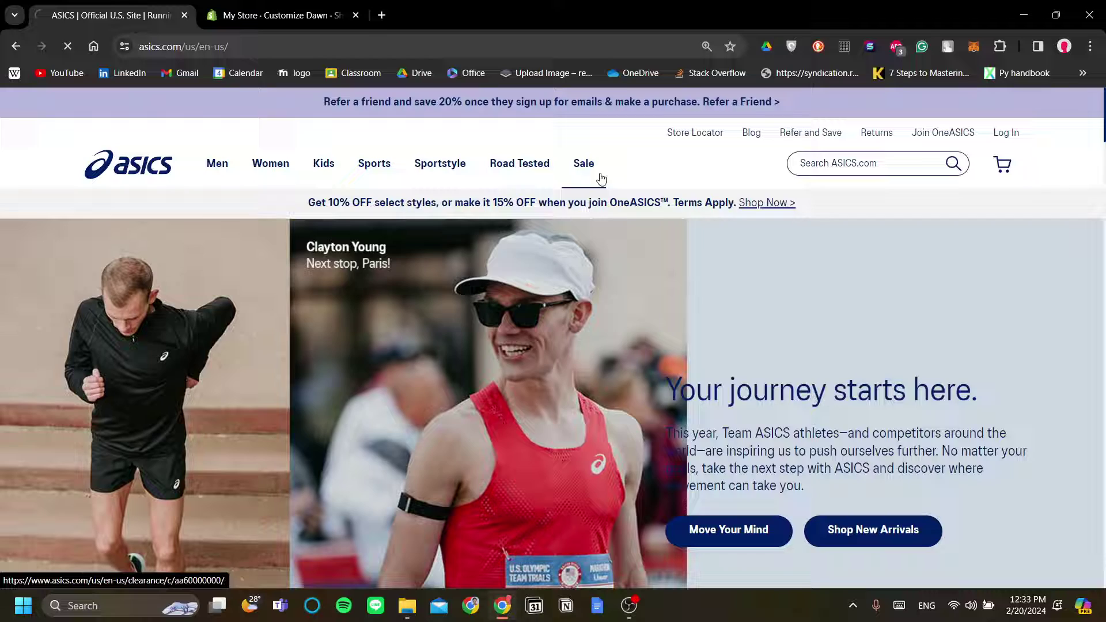
pyautogui.click(263, 168)
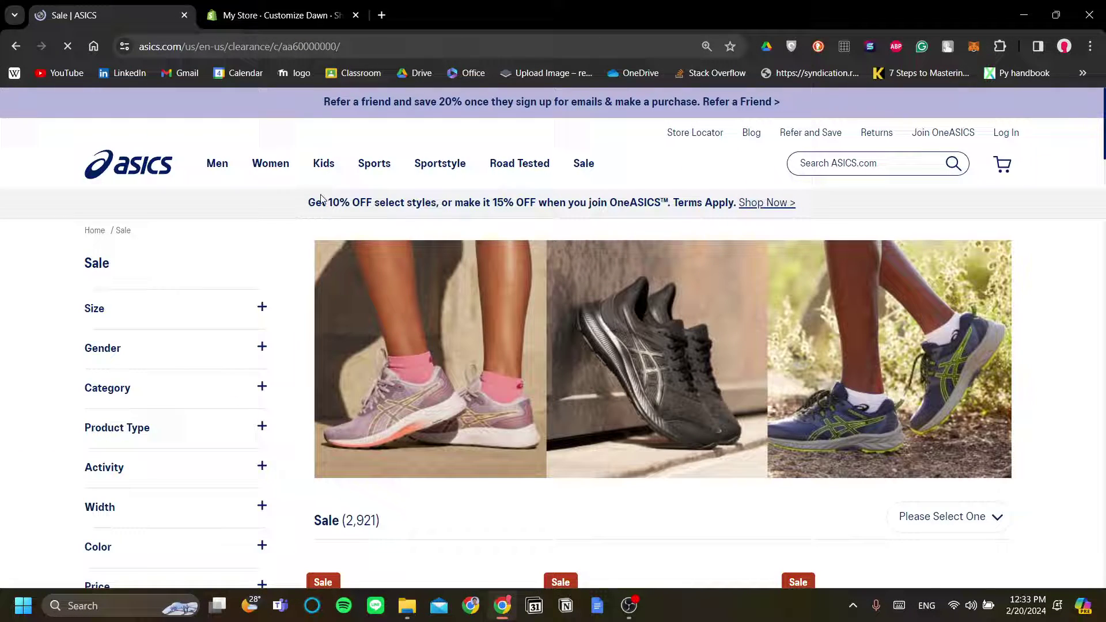
# Return to the Shopify Dawn theme editor and scroll through its storefront preview
pyautogui.moveTo(232, 179)
pyautogui.click(277, 15)
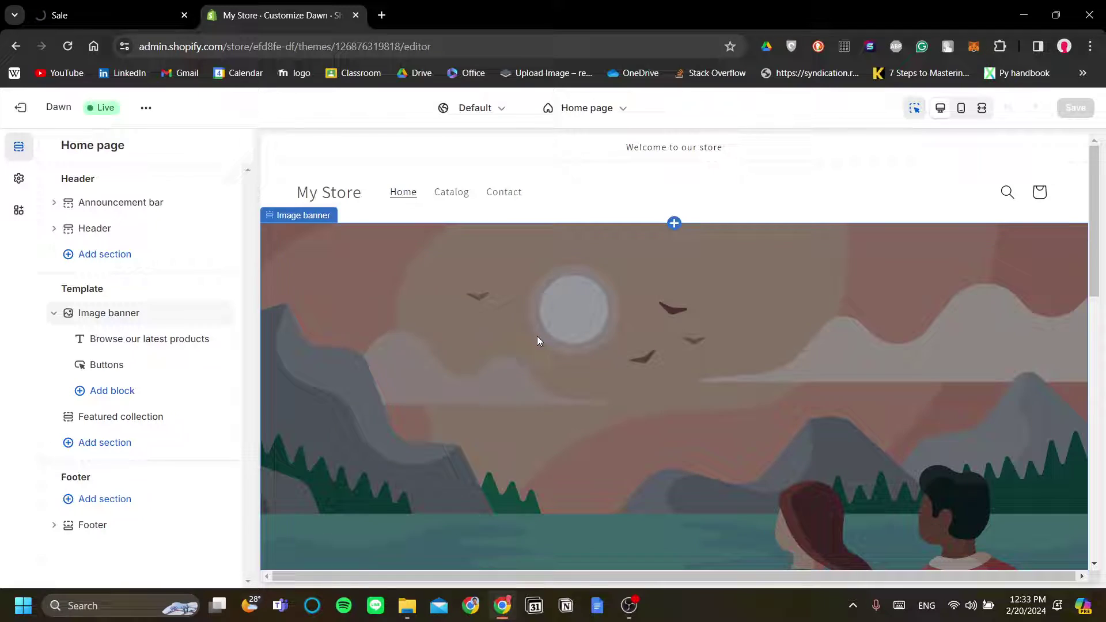
pyautogui.scroll(-3, 537, 336)
pyautogui.scroll(3, 505, 340)
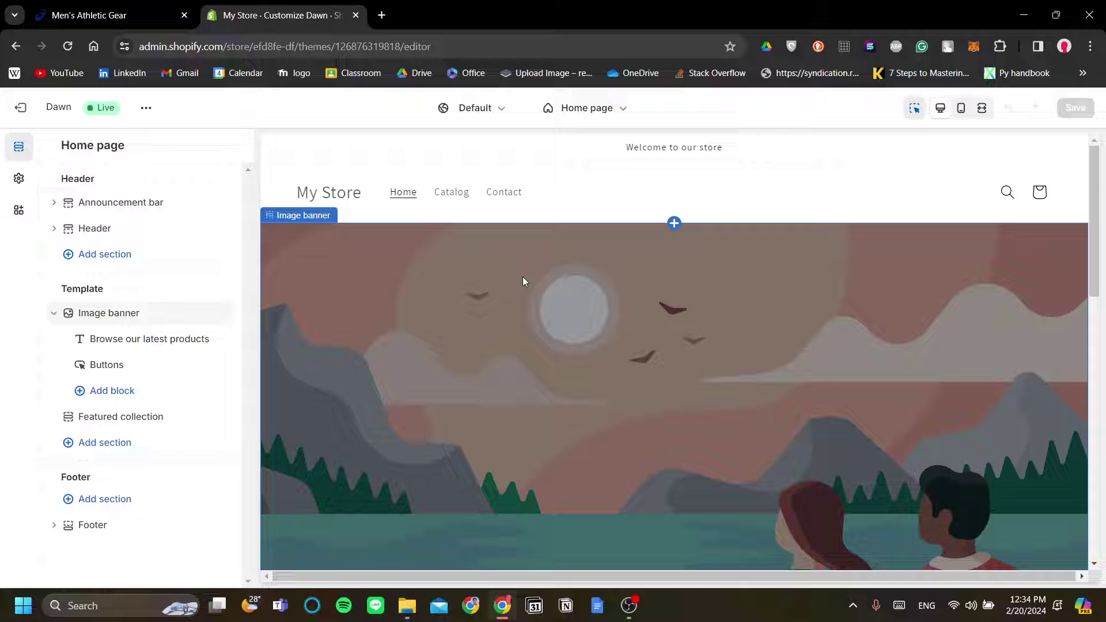
pyautogui.scroll(-8, 543, 281)
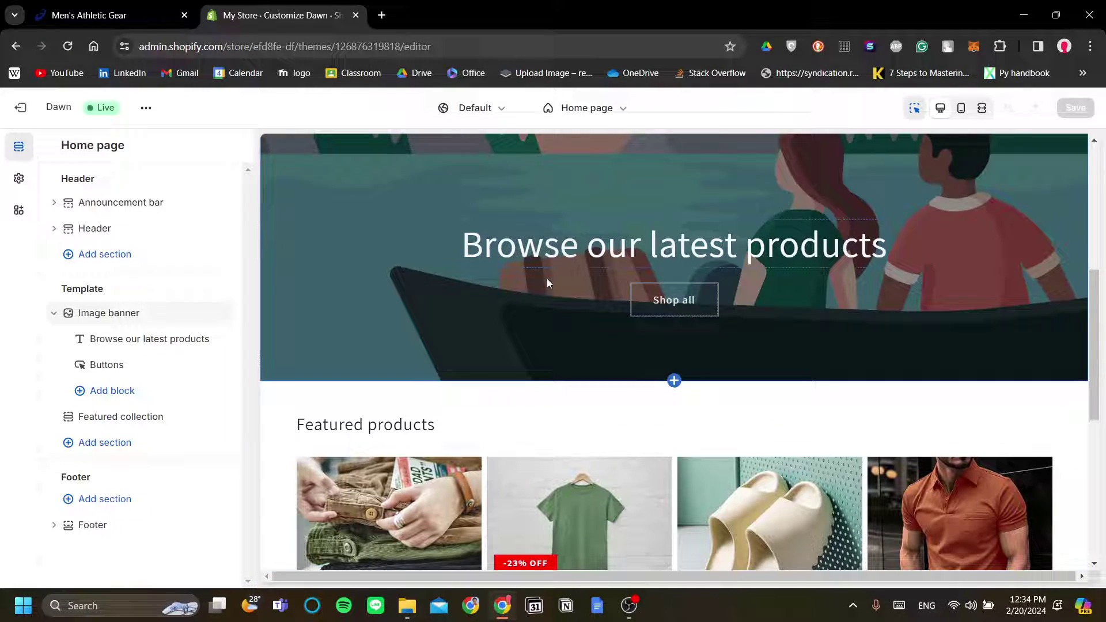
pyautogui.scroll(-3, 663, 311)
pyautogui.scroll(5, 665, 314)
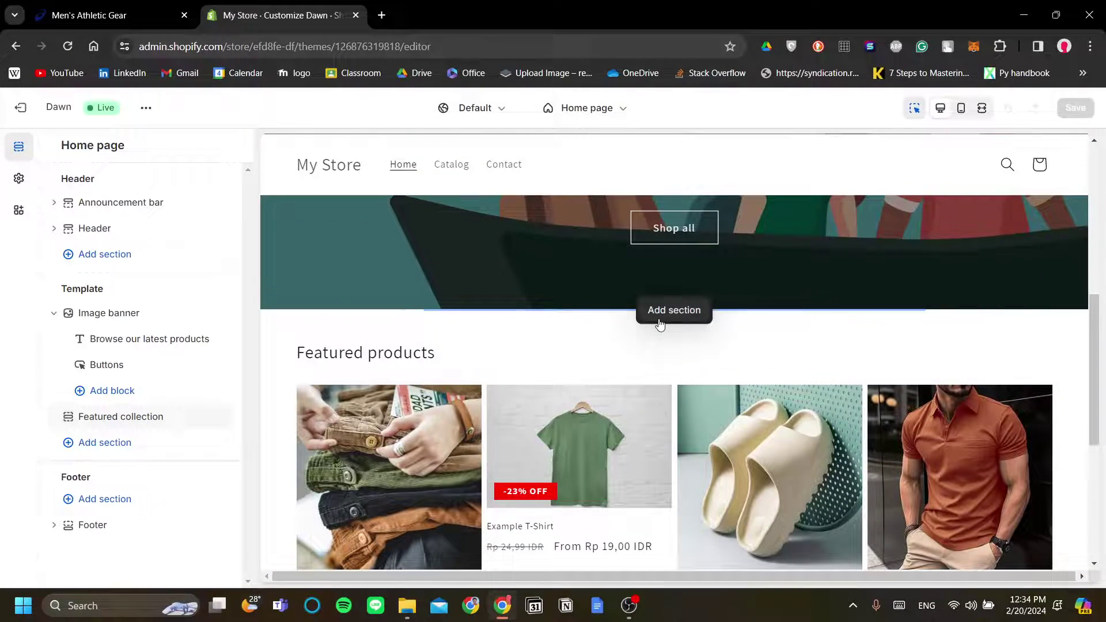
pyautogui.scroll(5, 660, 323)
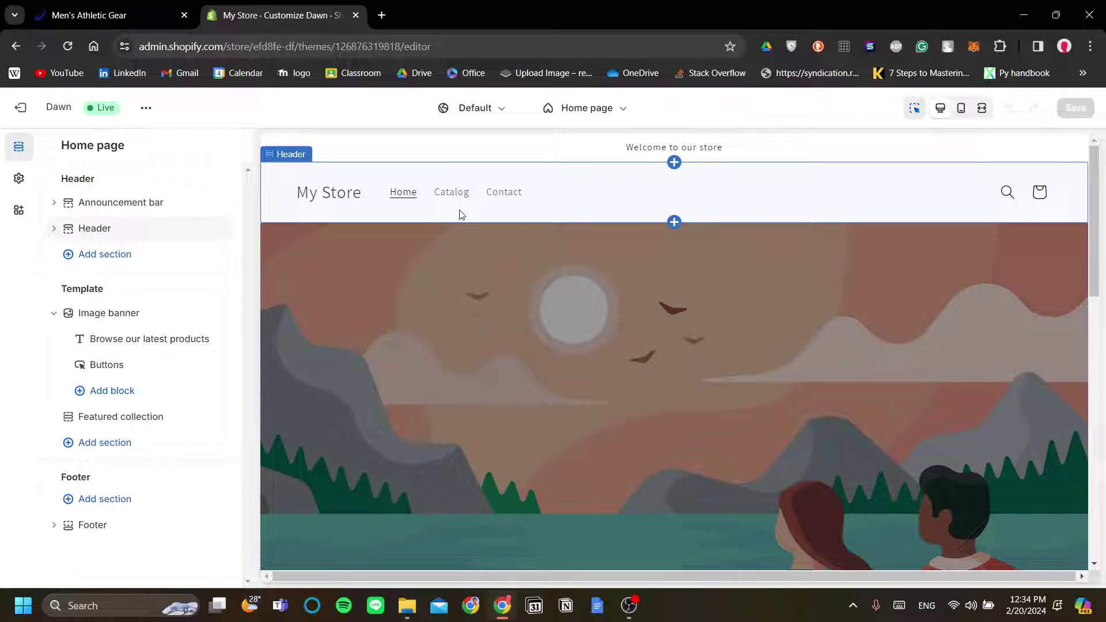
pyautogui.scroll(-3, 462, 215)
pyautogui.scroll(3, 462, 219)
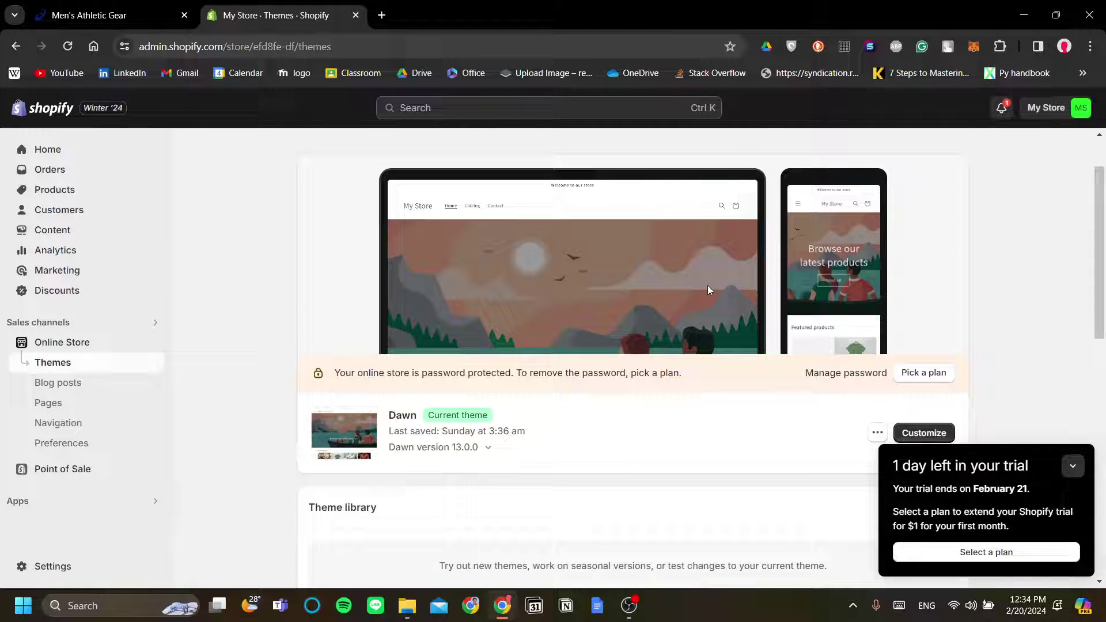
# Collapse the trial reminder and browse all recommended apps from the Apps panel
pyautogui.scroll(5, 869, 420)
pyautogui.click(1073, 466)
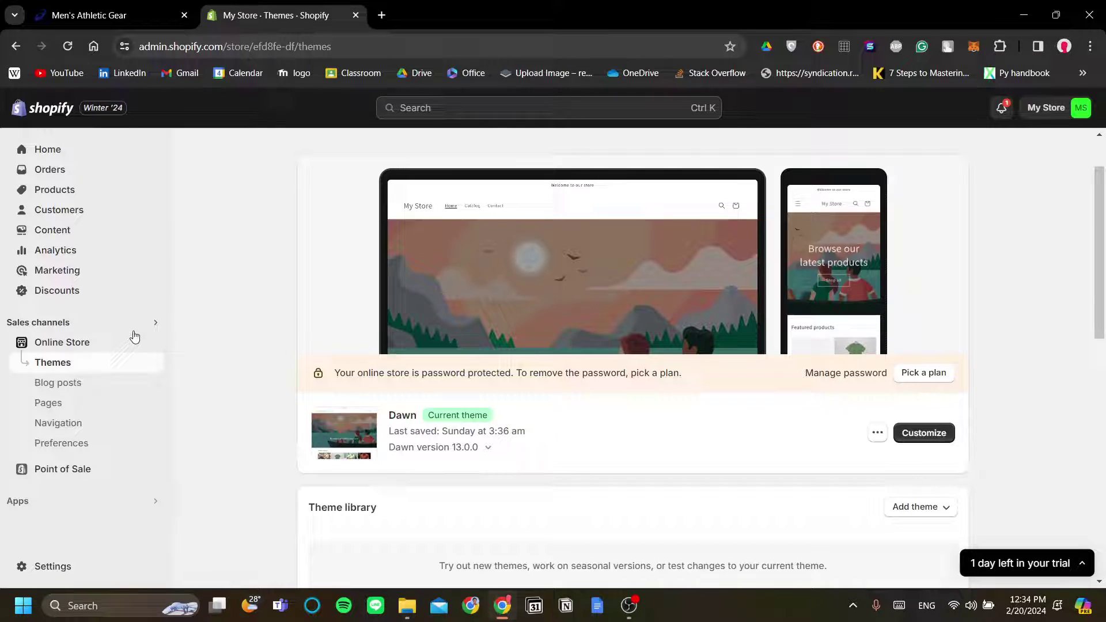
pyautogui.click(97, 506)
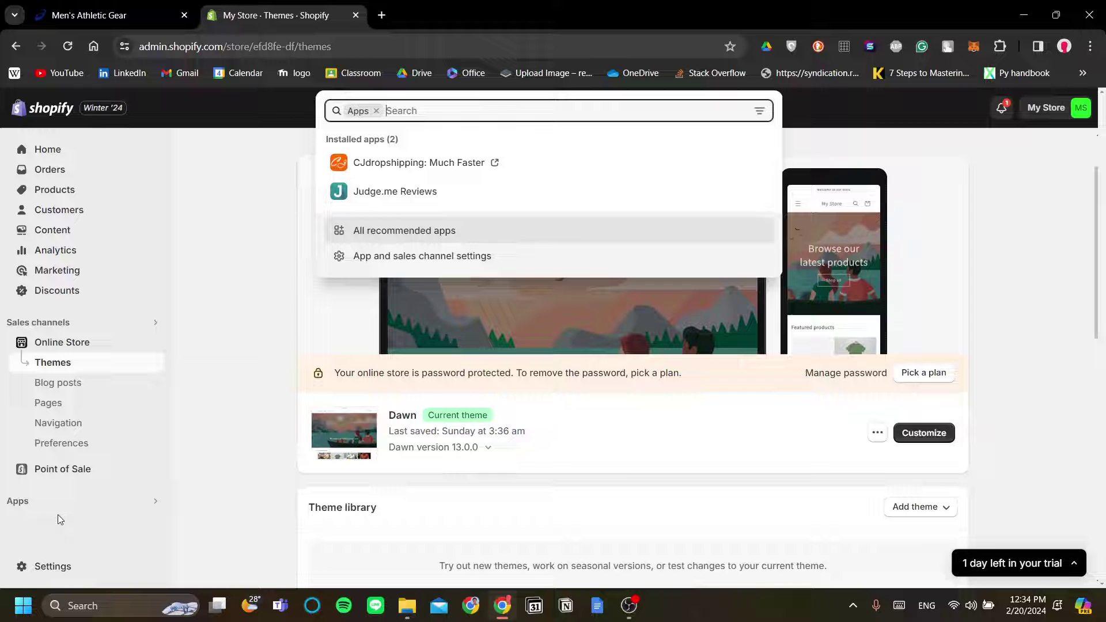
pyautogui.click(406, 237)
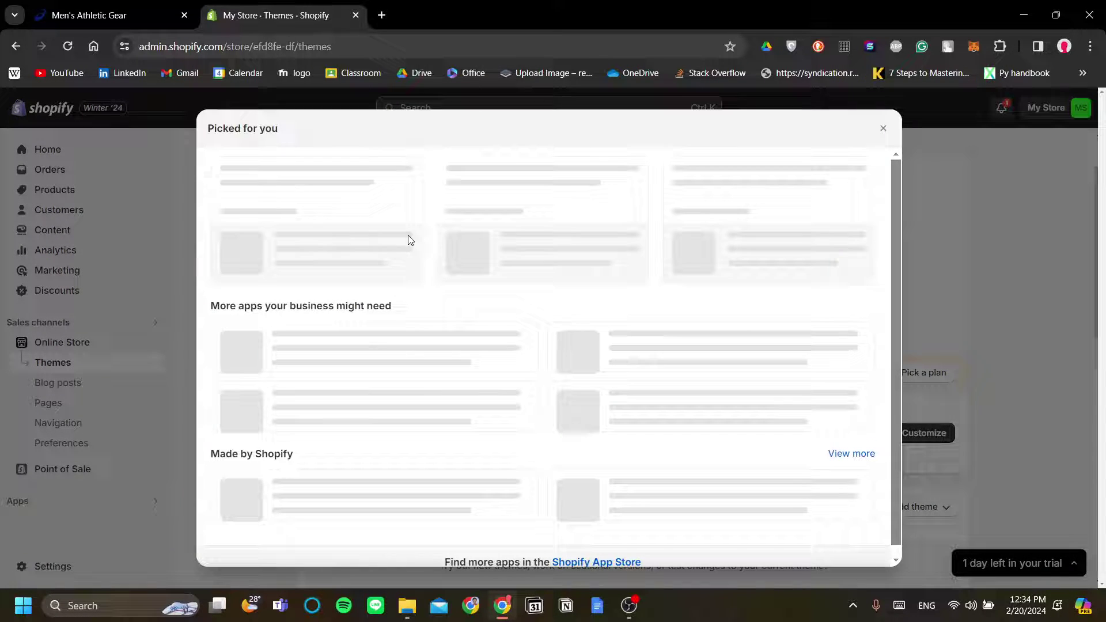
pyautogui.scroll(-2, 437, 263)
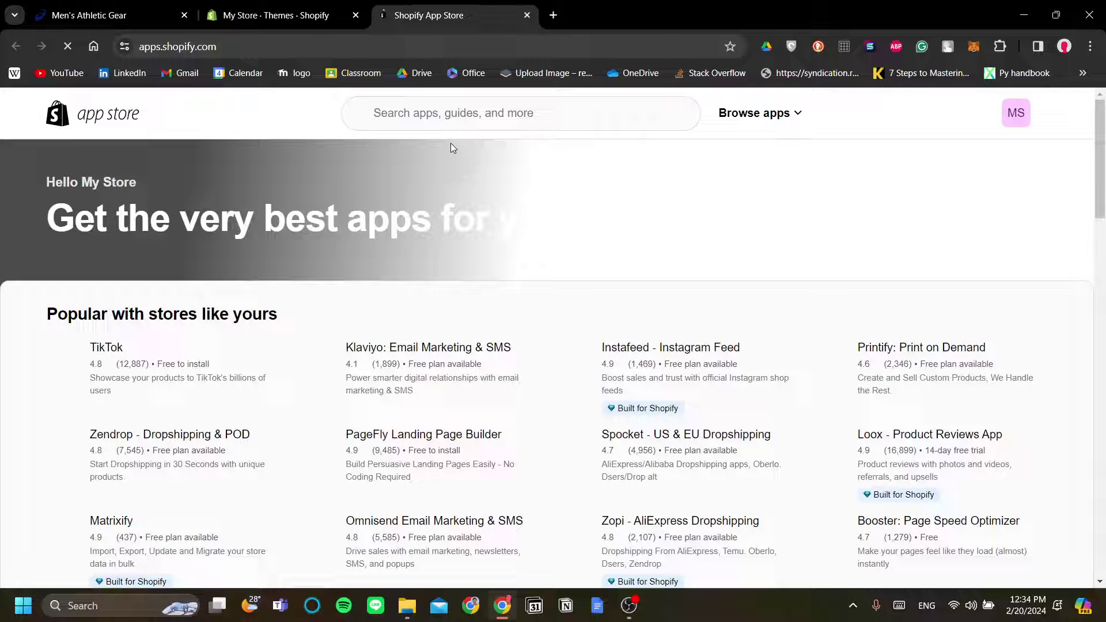
# Search the App Store for 'mega menu' and open the qikify Smart Menu - Mega Menu app page
pyautogui.click(475, 115)
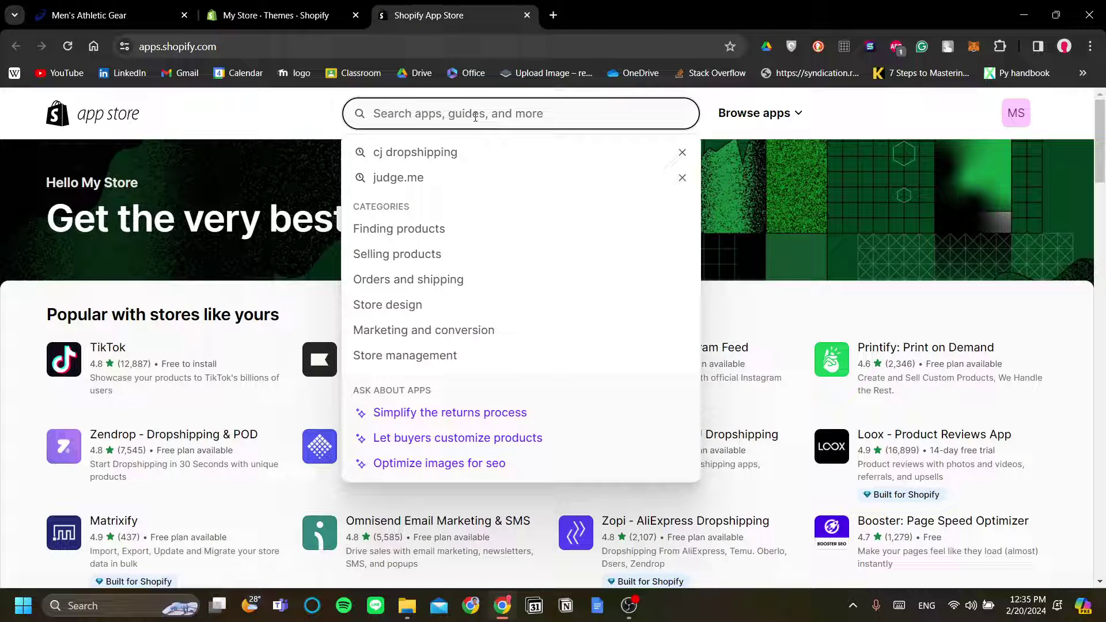
pyautogui.write('mega menu')
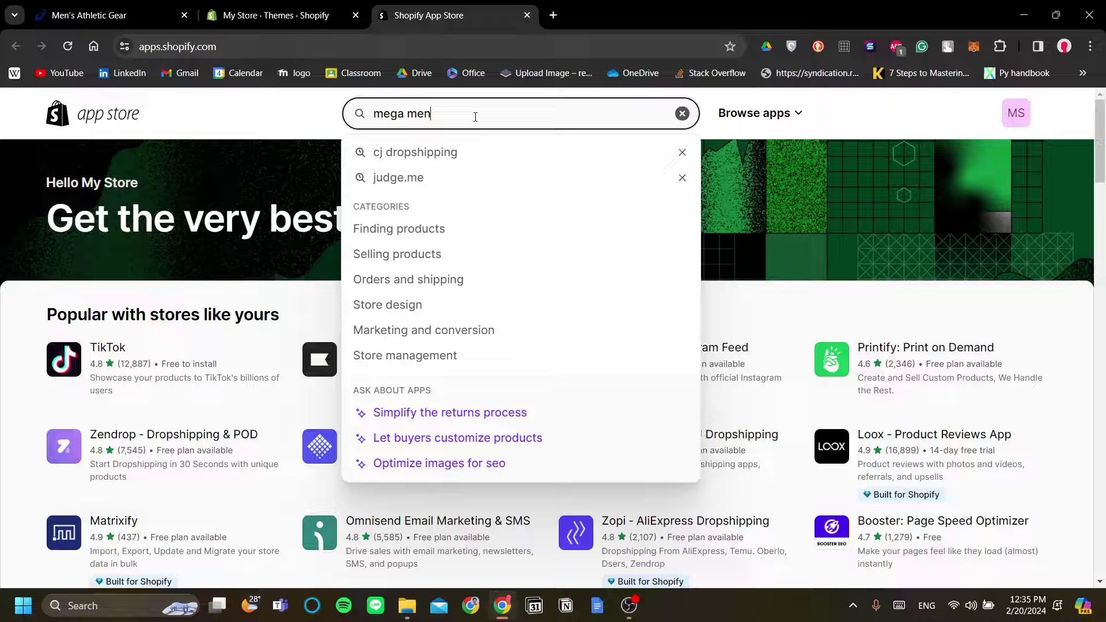
pyautogui.press('Return')
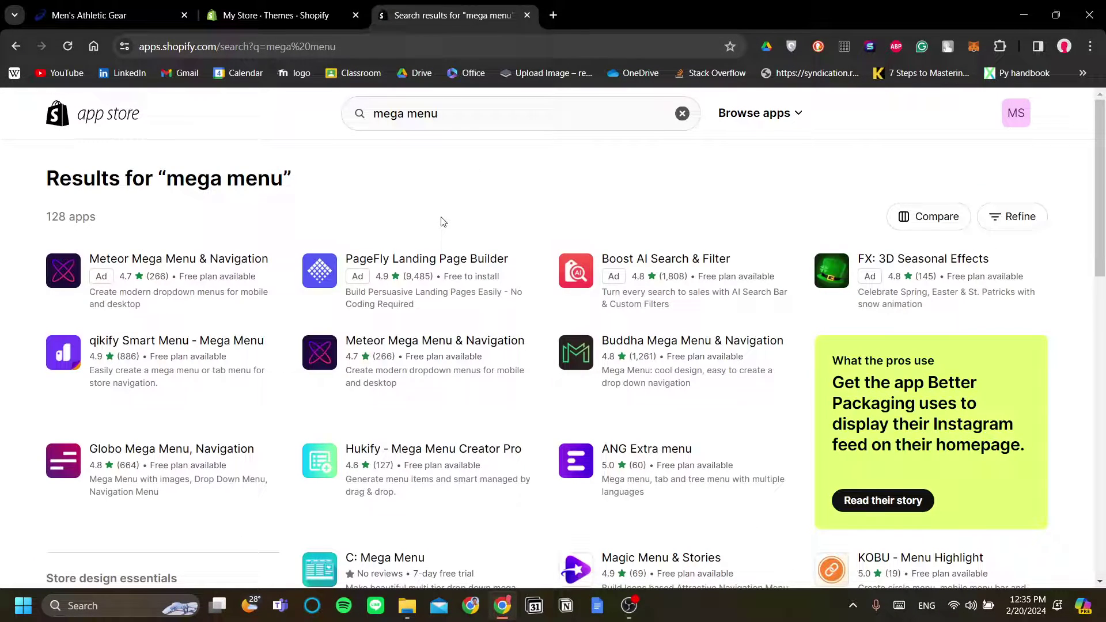
pyautogui.click(154, 356)
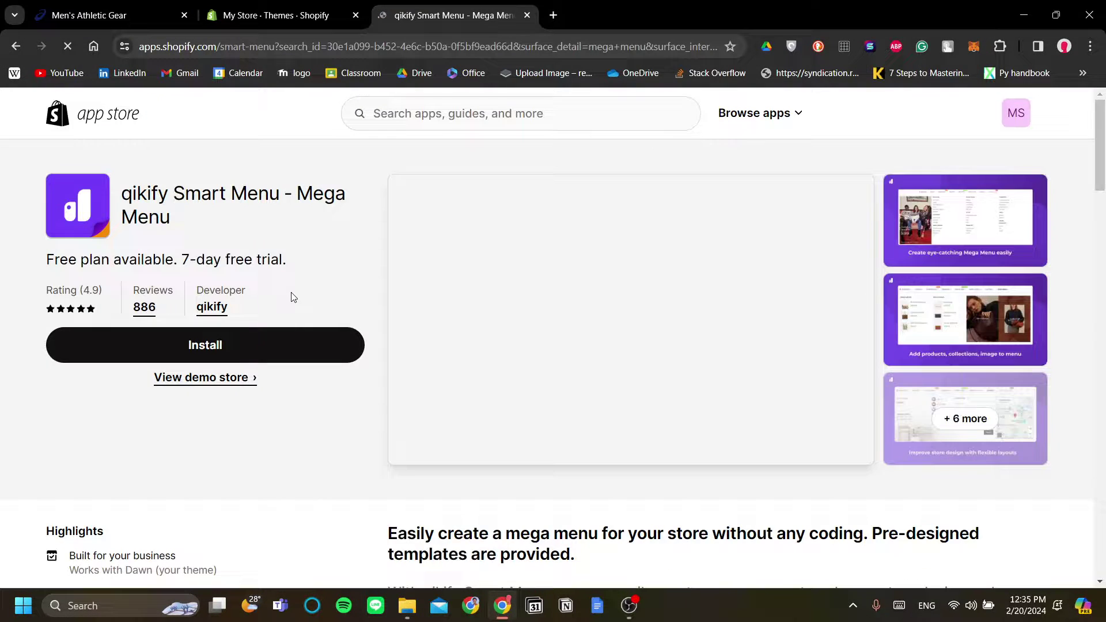
# Look through the app's enlarged screenshots up to the templates view
pyautogui.scroll(-10, 306, 338)
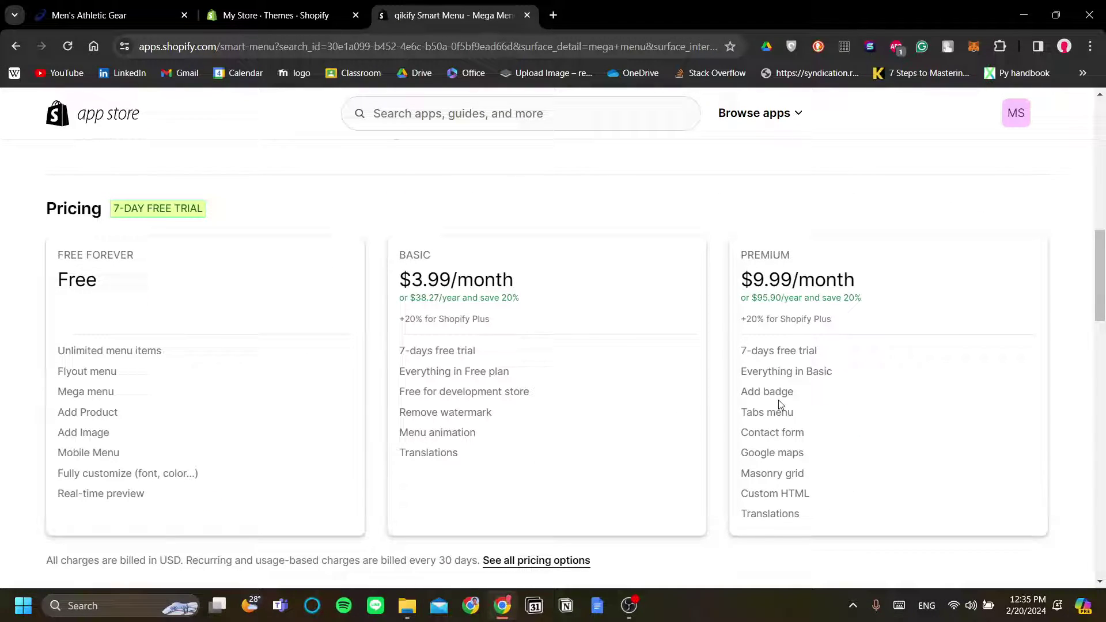
pyautogui.scroll(10, 540, 432)
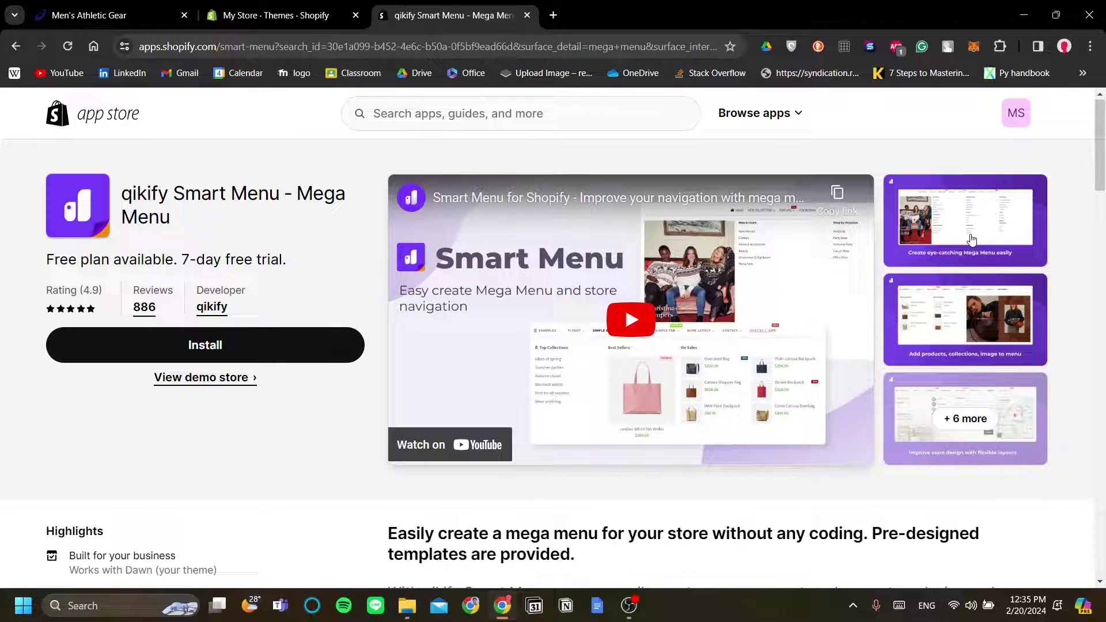
pyautogui.click(970, 240)
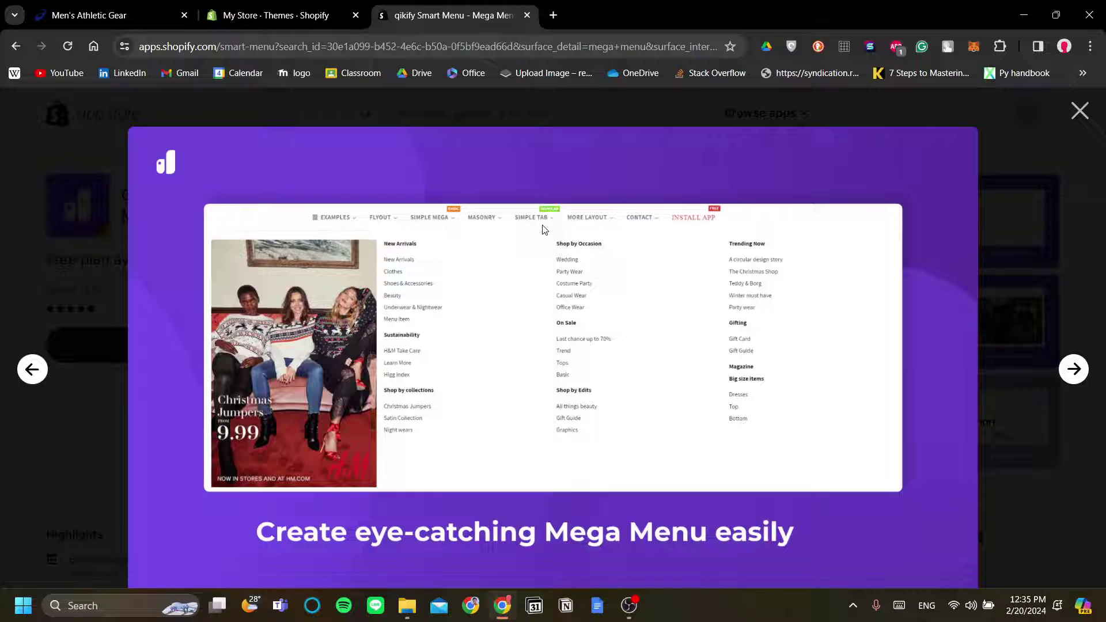
pyautogui.click(1082, 374)
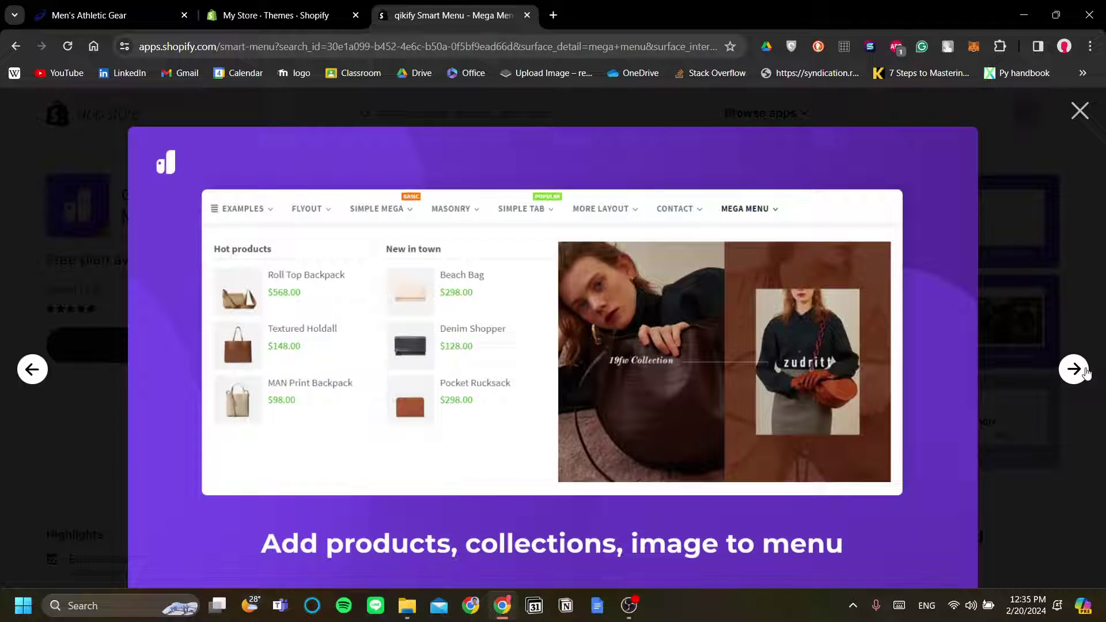
pyautogui.click(1084, 373)
pyautogui.click(1084, 373)
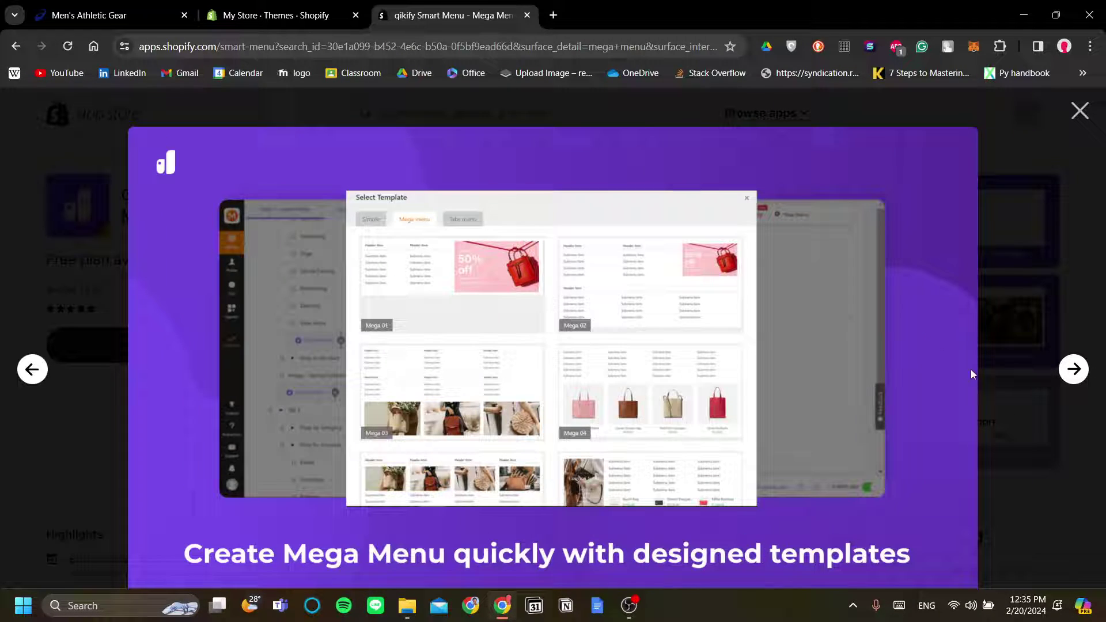
pyautogui.click(1080, 110)
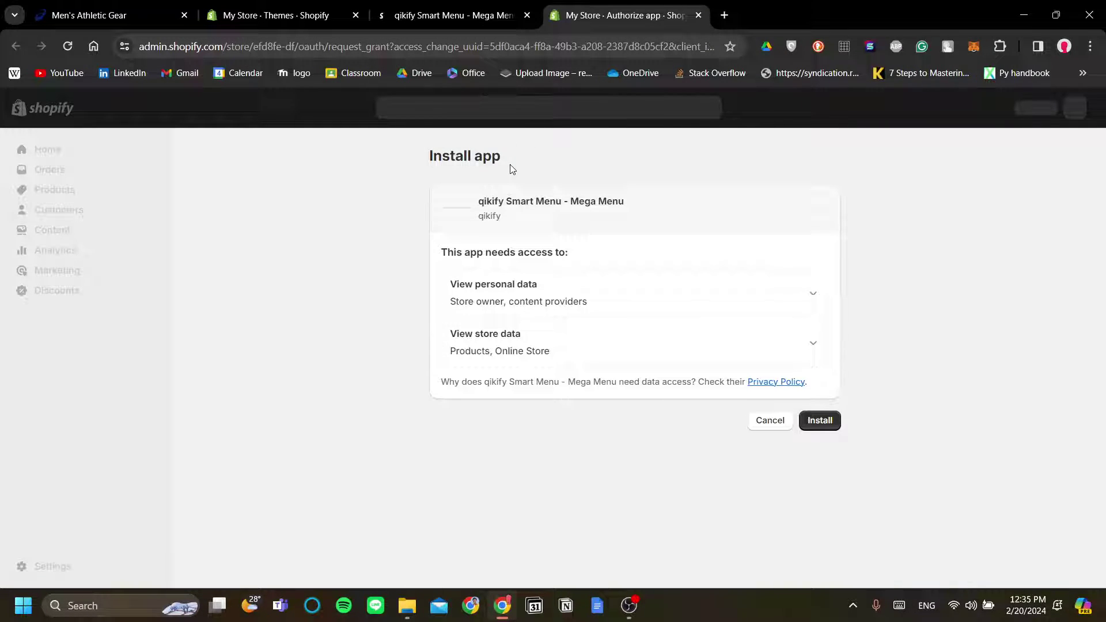
# Approve installing qikify Smart Menu and skip the walkthrough tutorial
pyautogui.click(817, 420)
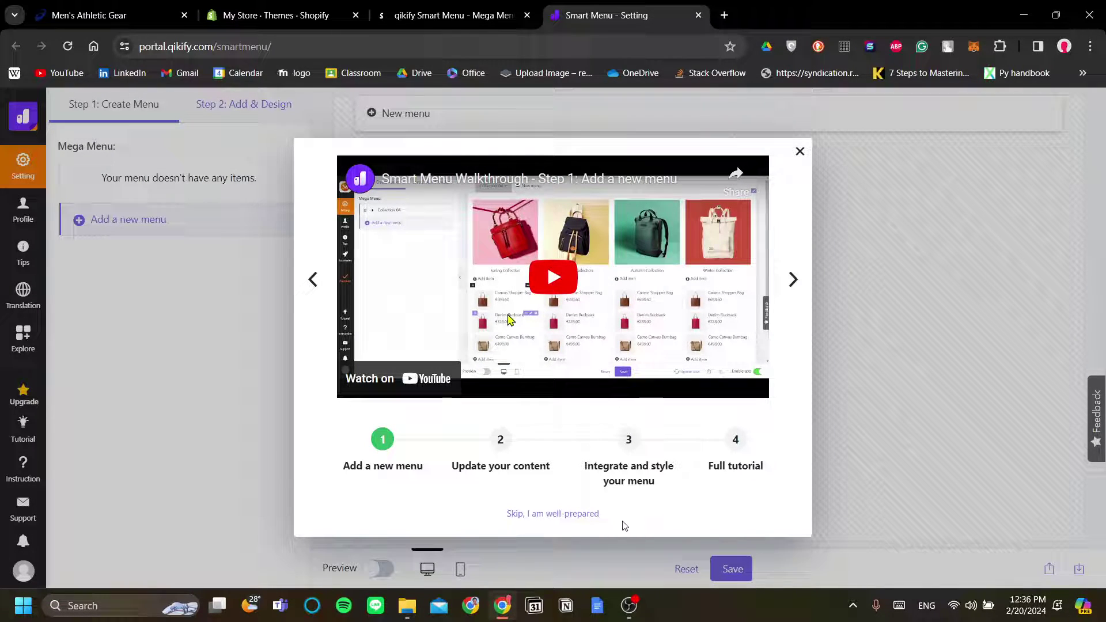
pyautogui.click(542, 514)
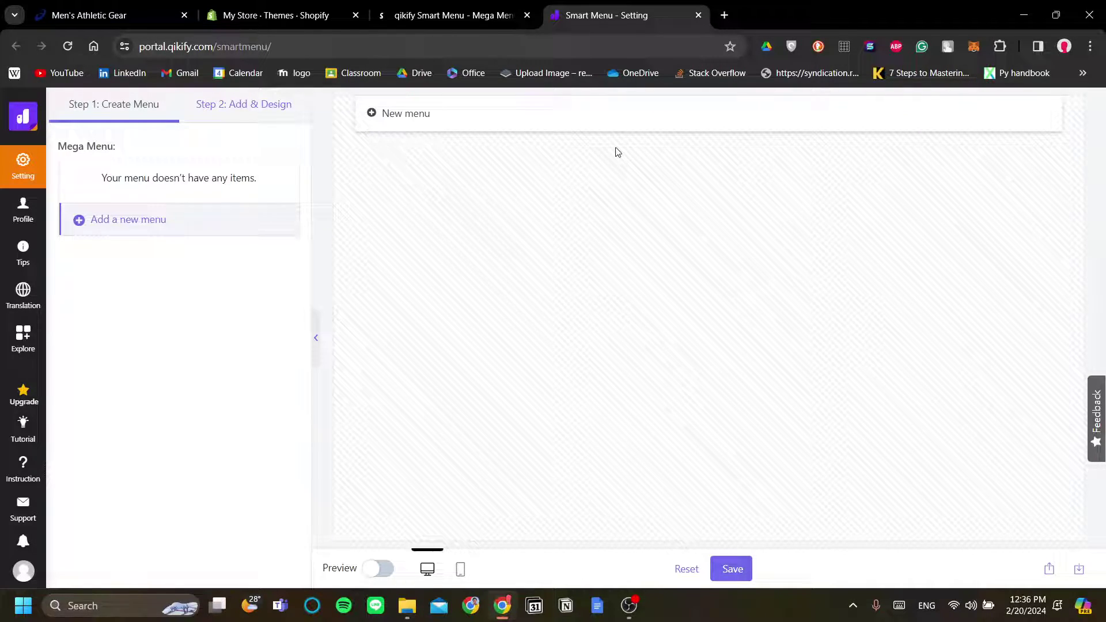
# Create a new menu from the Mega 02 template after comparing Simple, Mega and Tabs templates
pyautogui.click(401, 115)
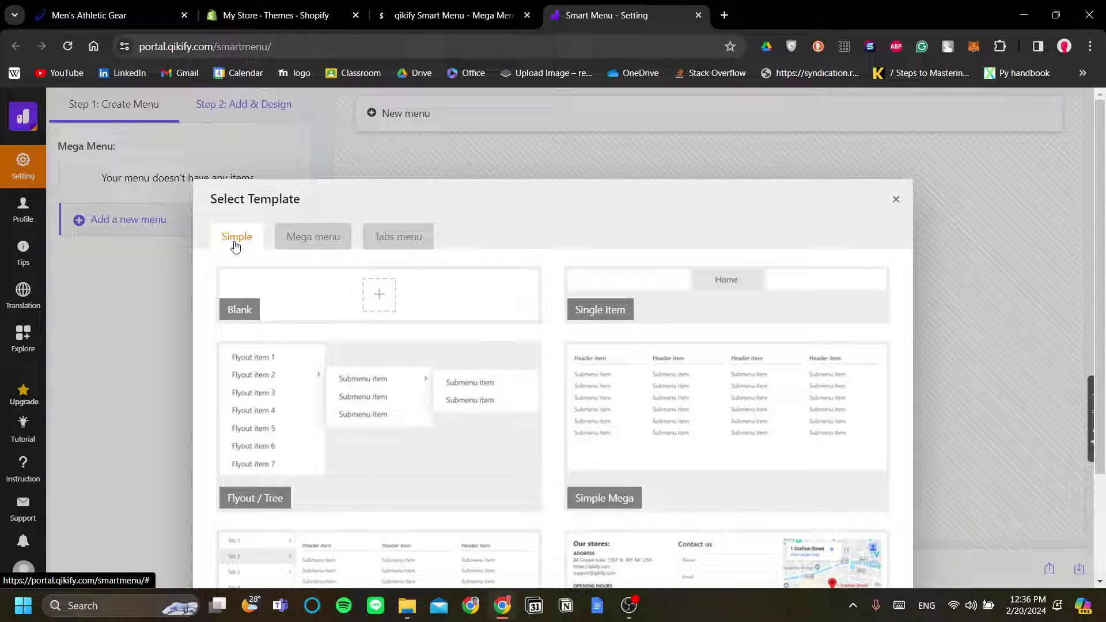
pyautogui.click(323, 245)
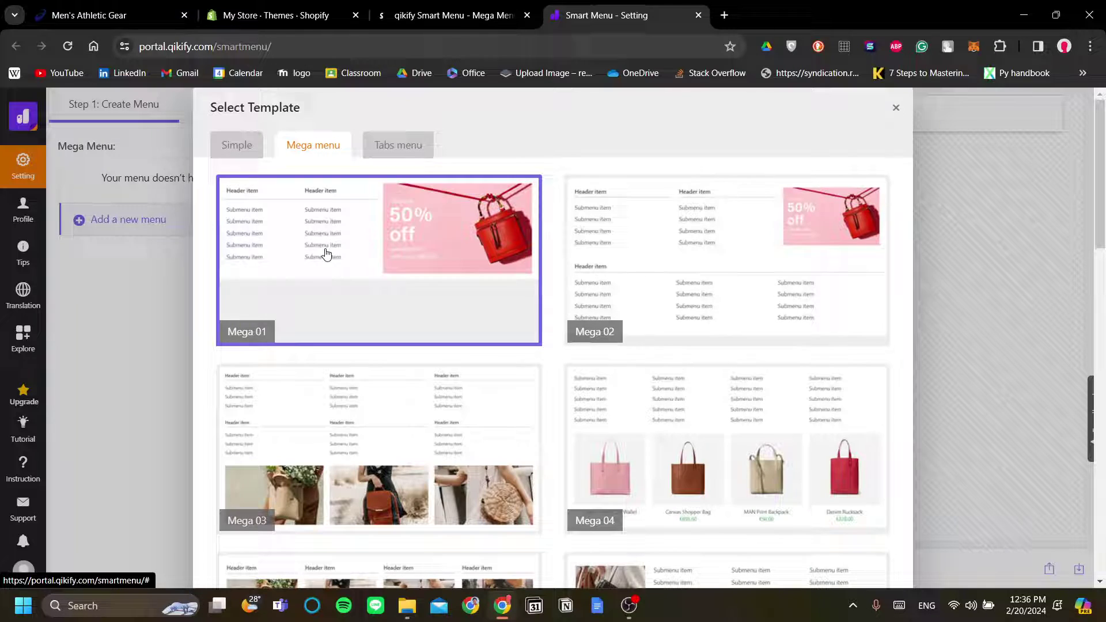
pyautogui.click(399, 152)
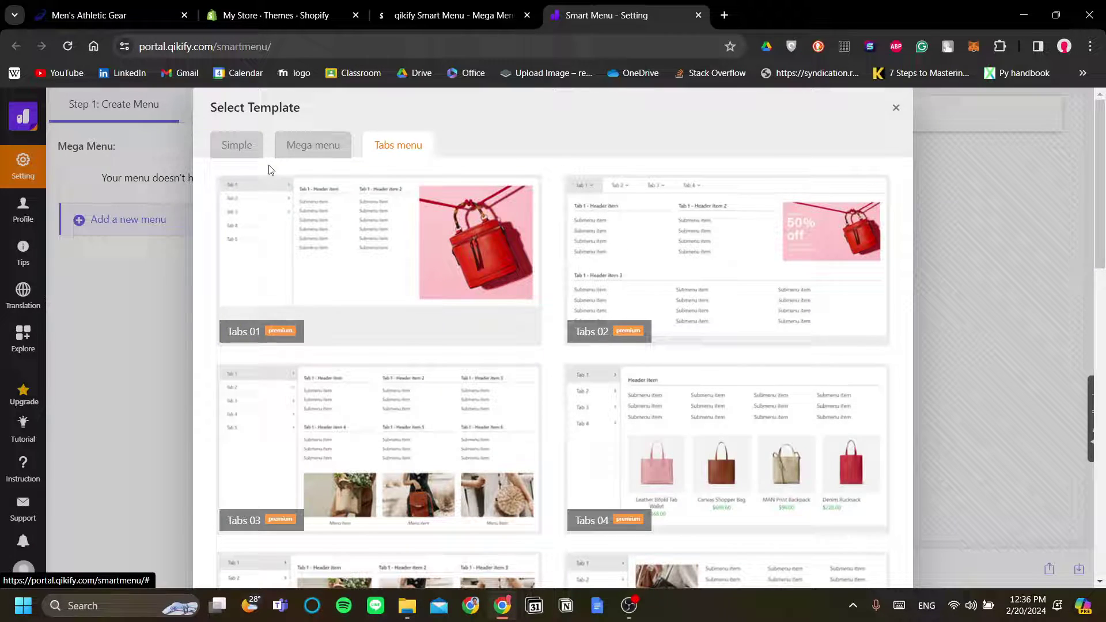
pyautogui.click(237, 145)
pyautogui.click(286, 145)
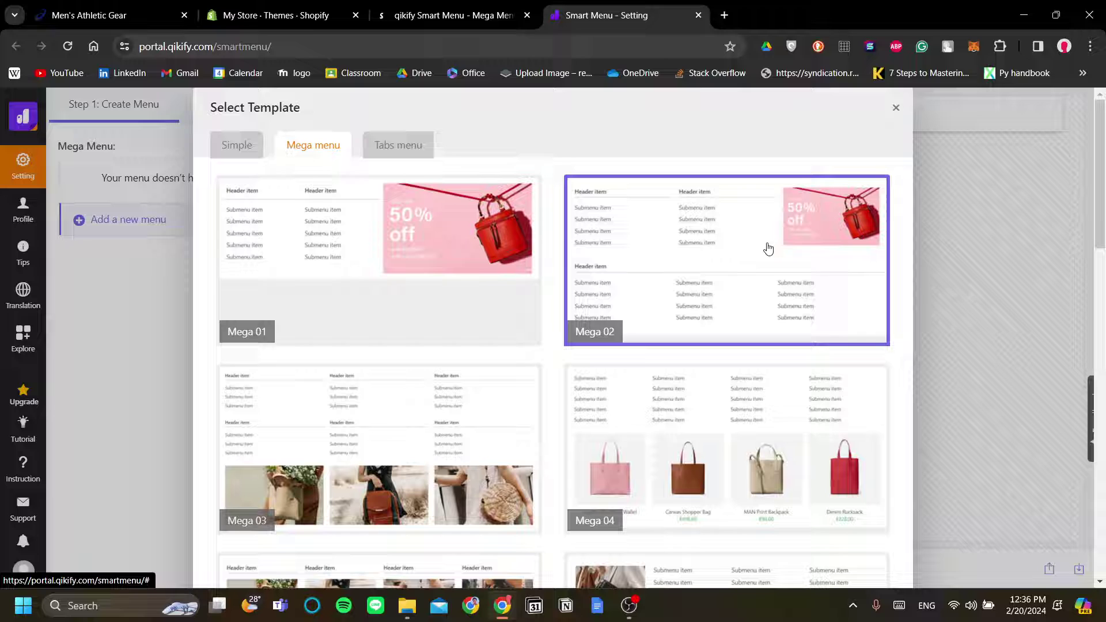
pyautogui.scroll(-8, 768, 248)
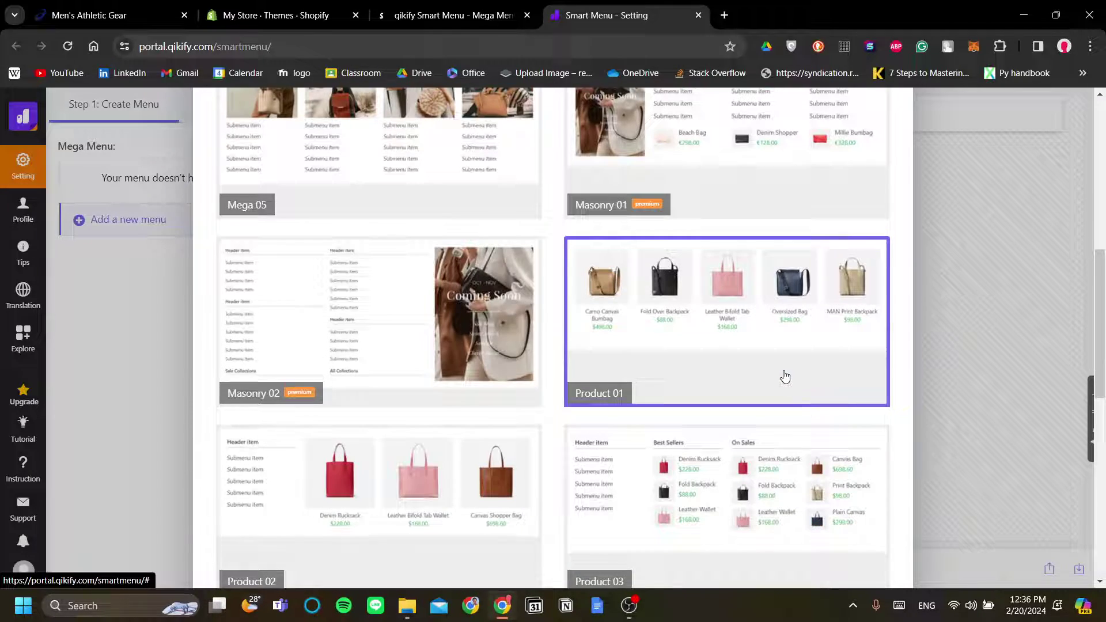
pyautogui.scroll(2, 699, 381)
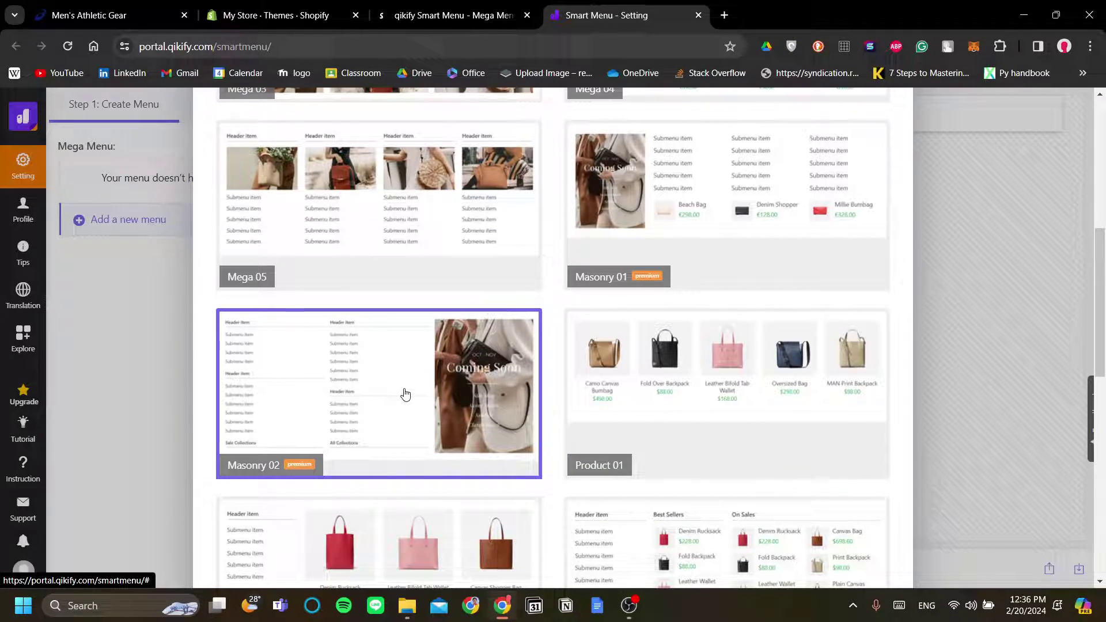
pyautogui.scroll(7, 405, 391)
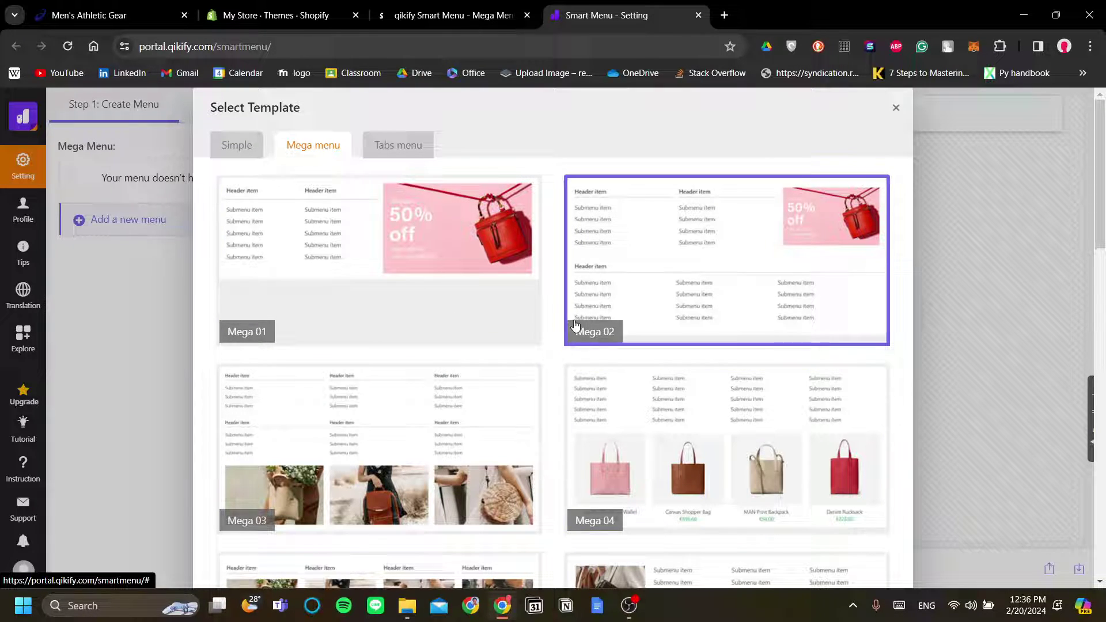
pyautogui.click(713, 282)
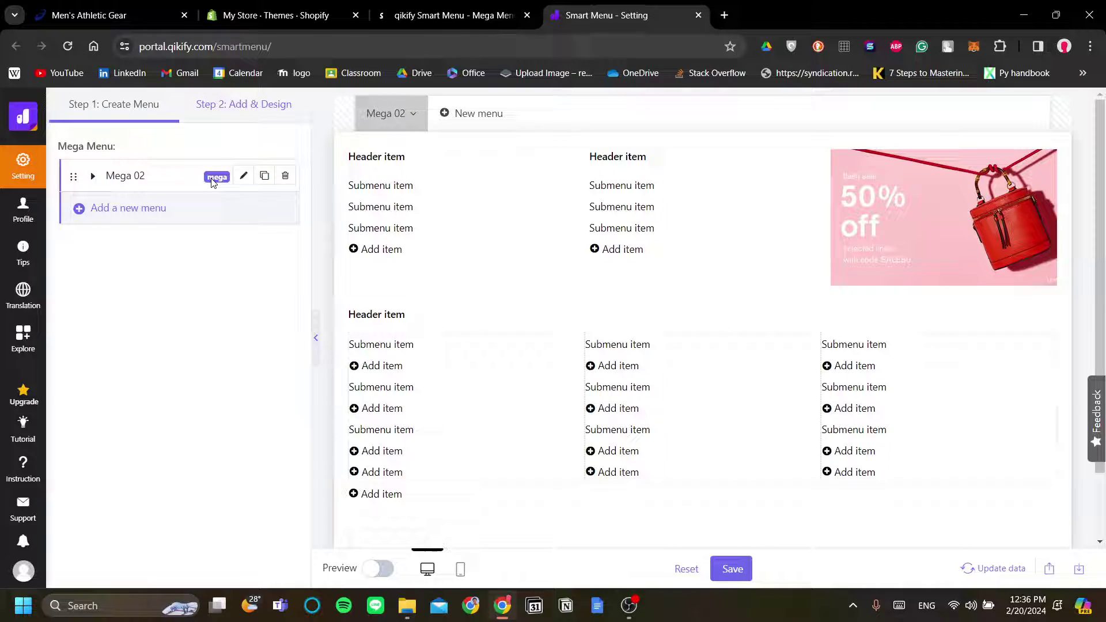
# Retitle the Mega 02 menu as Products, checking the ASICS store tab for reference
pyautogui.click(243, 178)
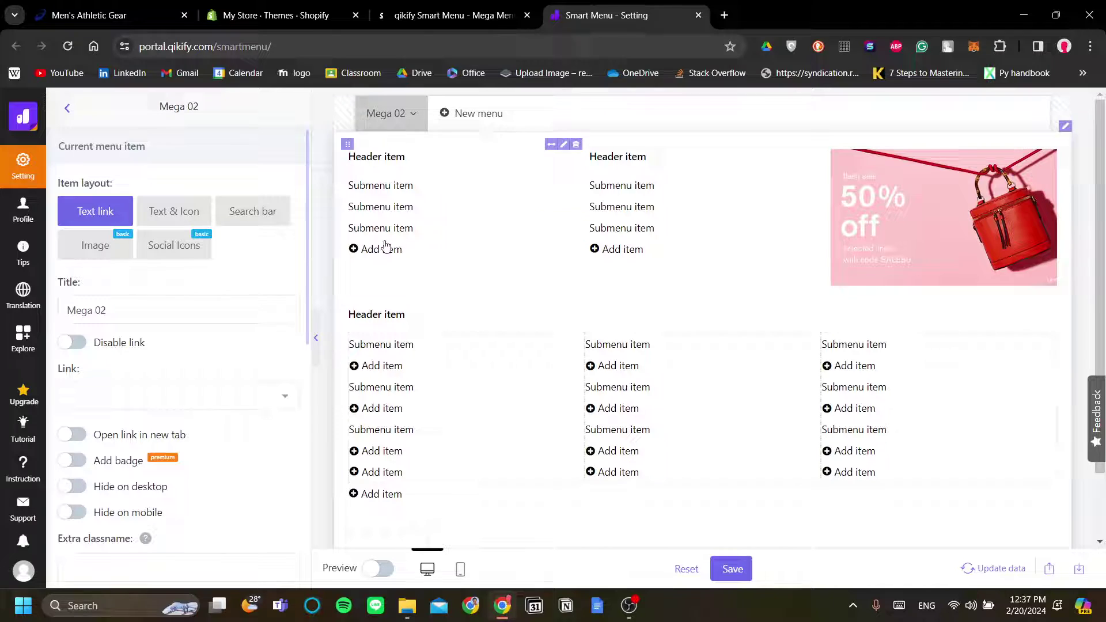
pyautogui.click(66, 111)
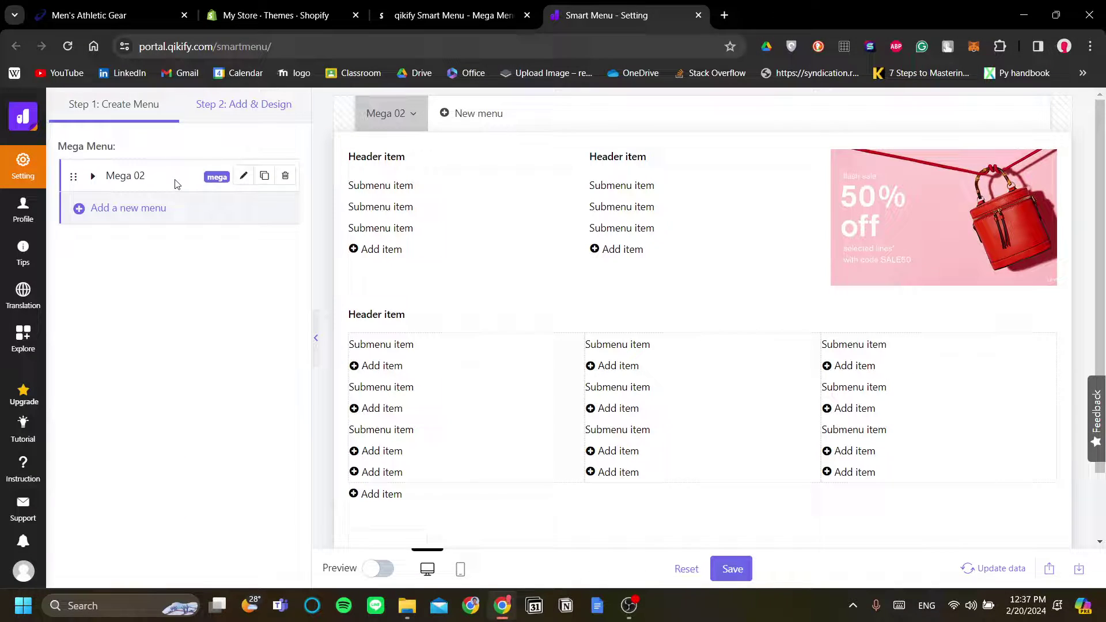
pyautogui.click(243, 175)
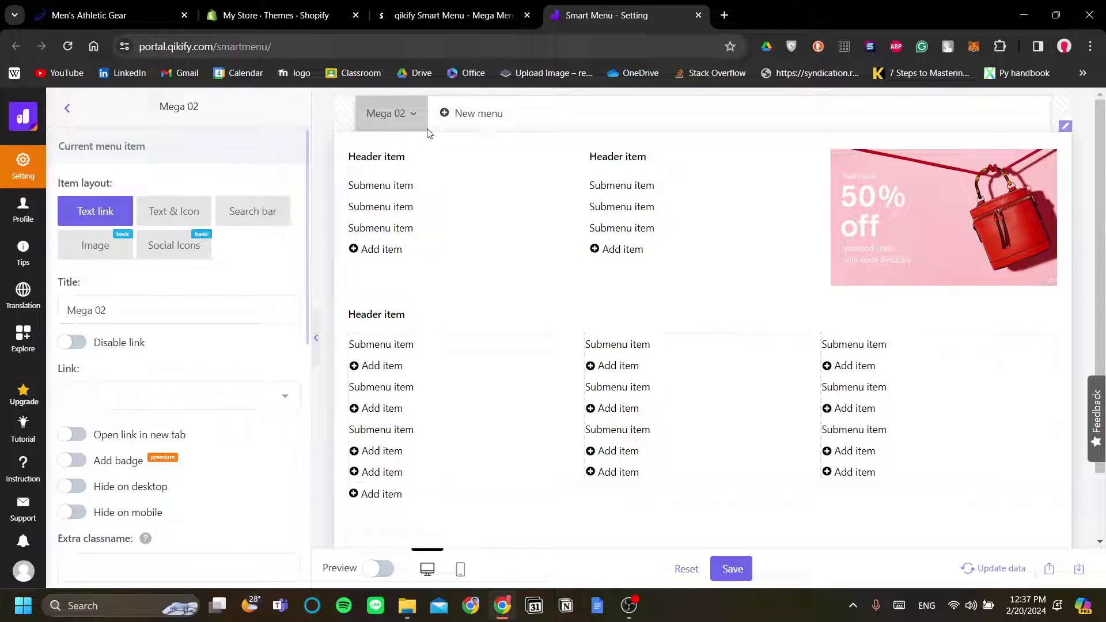
pyautogui.tripleClick(233, 300)
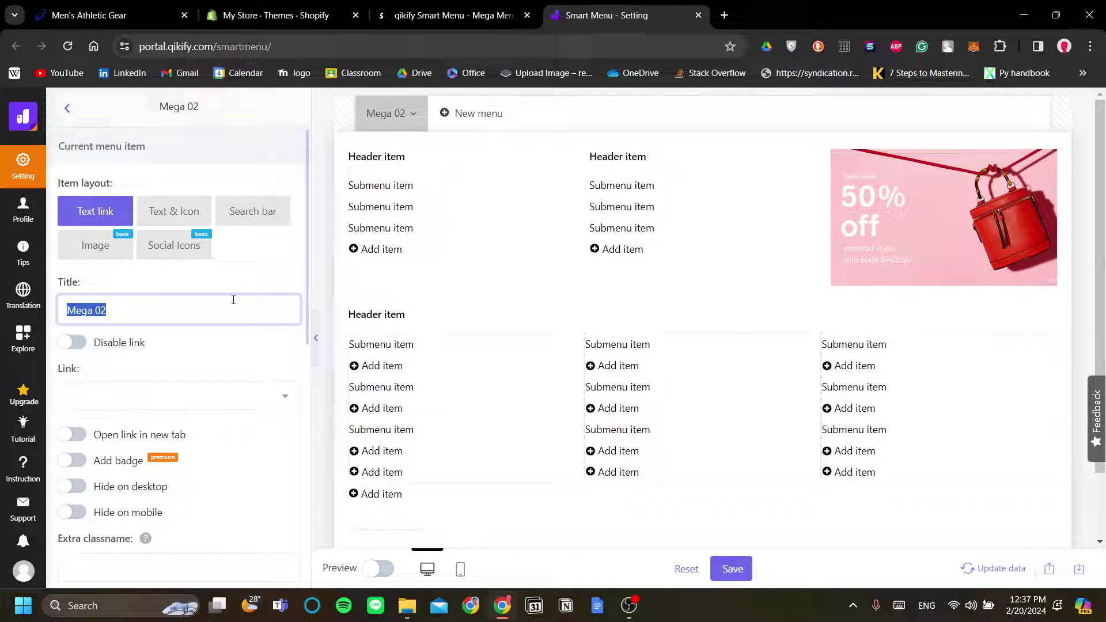
pyautogui.write('Proc')
pyautogui.write('ucts')
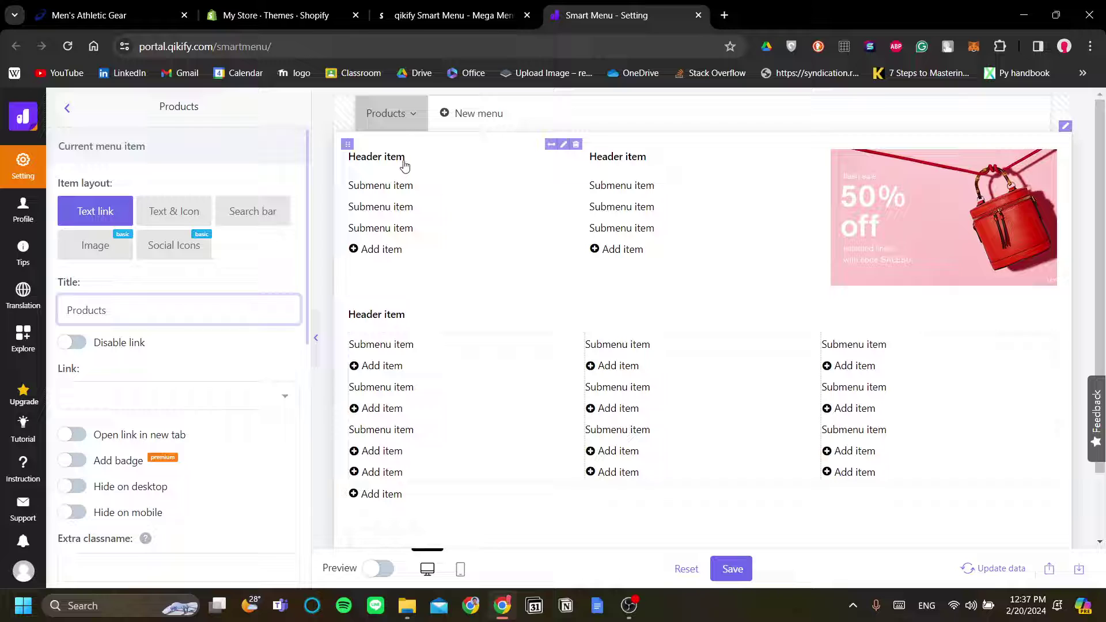
pyautogui.scroll(-1, 743, 398)
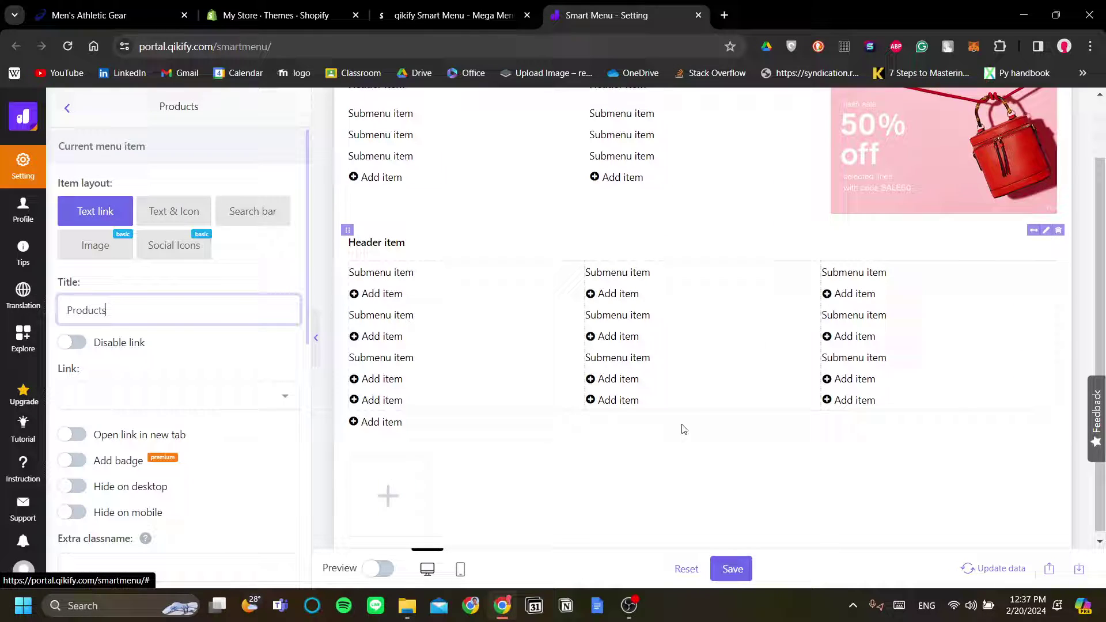
pyautogui.scroll(1, 663, 374)
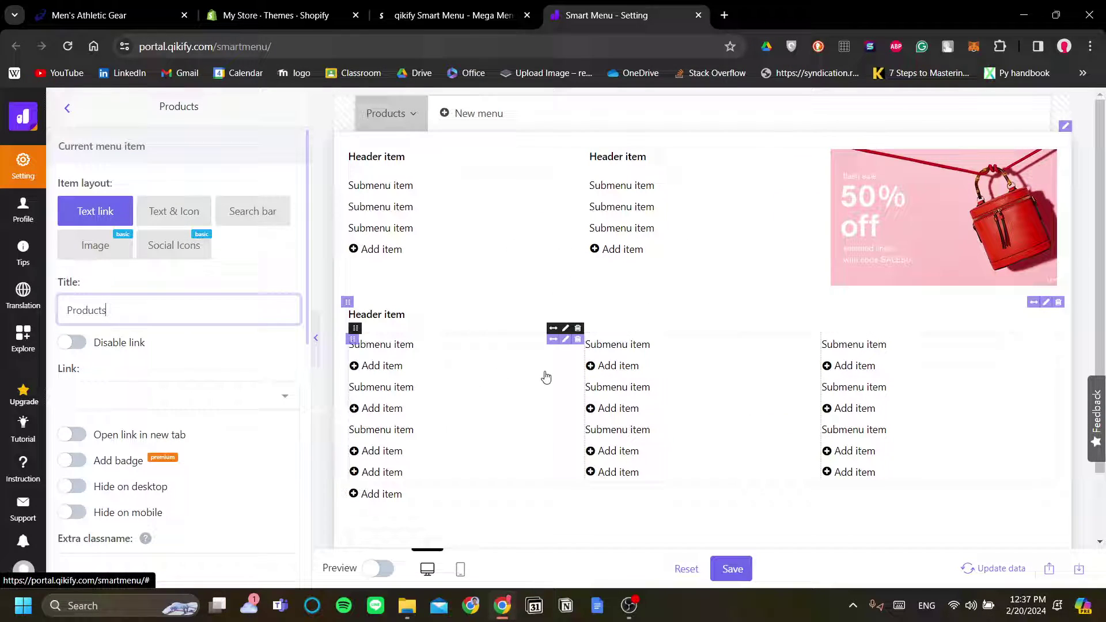
pyautogui.hotkey('ctrl', '1')
pyautogui.moveTo(216, 170)
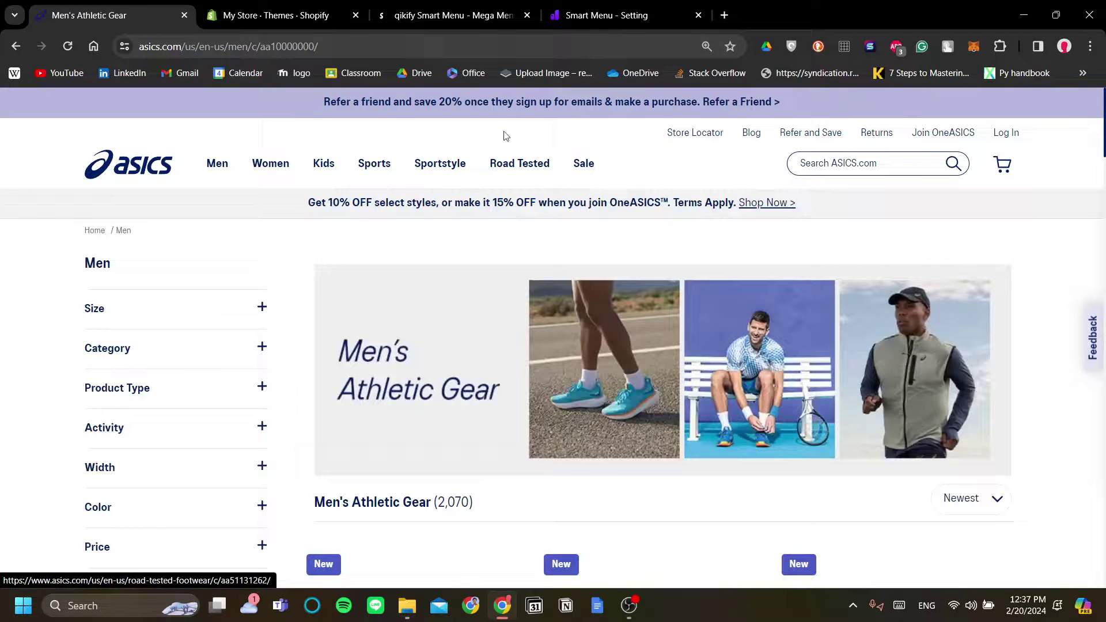
pyautogui.hotkey('ctrl', '4')
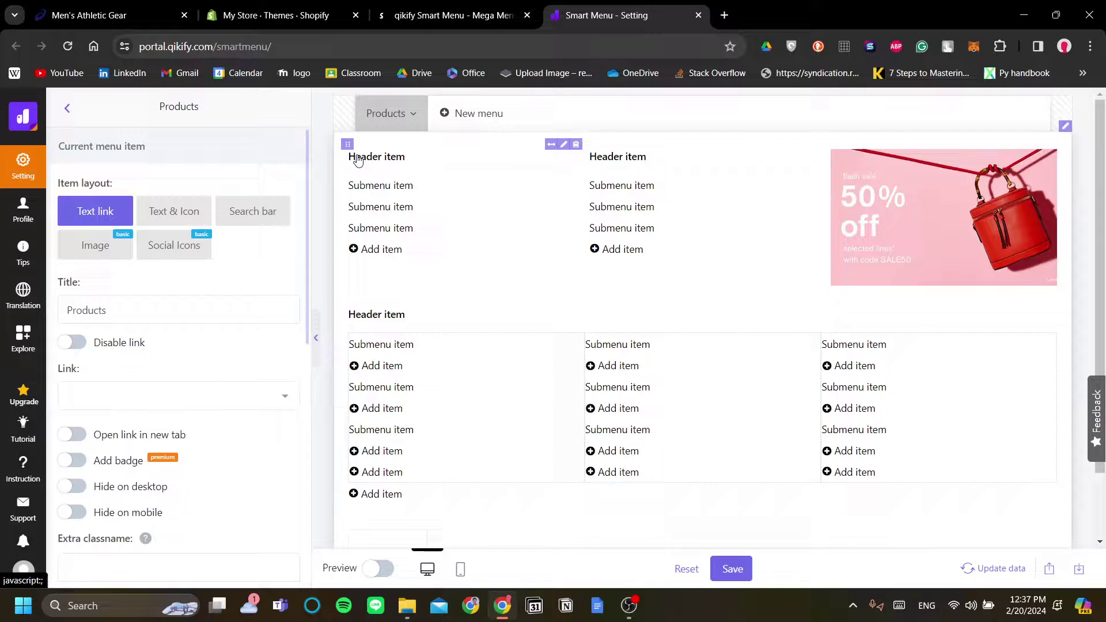
# Rename the first two column header items to Mens and Womens
pyautogui.scroll(-3, 213, 370)
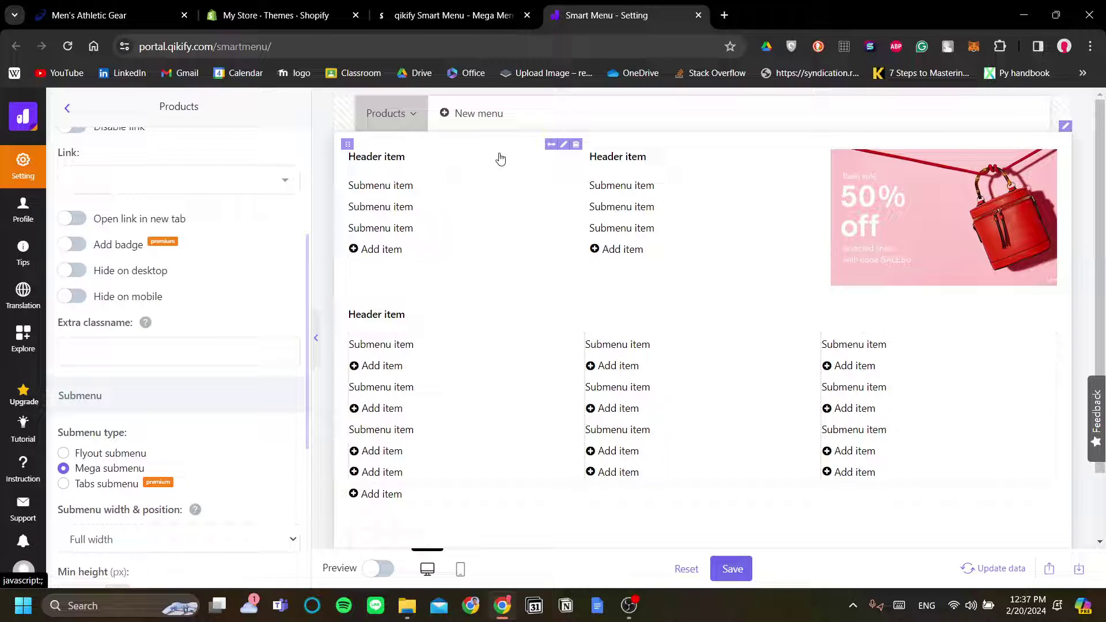
pyautogui.click(564, 144)
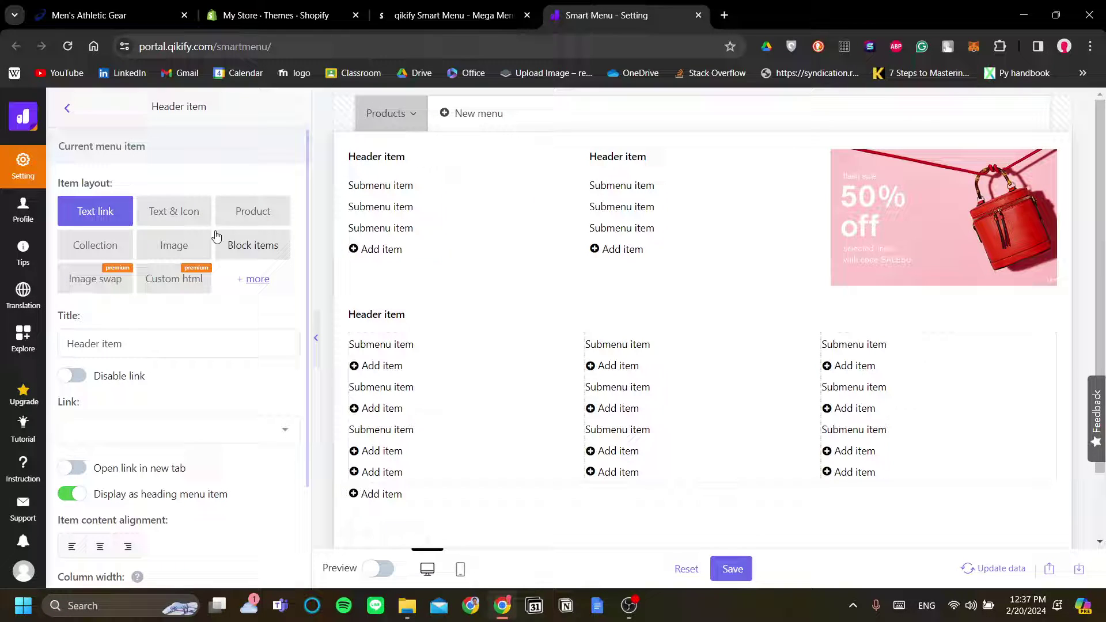
pyautogui.tripleClick(196, 347)
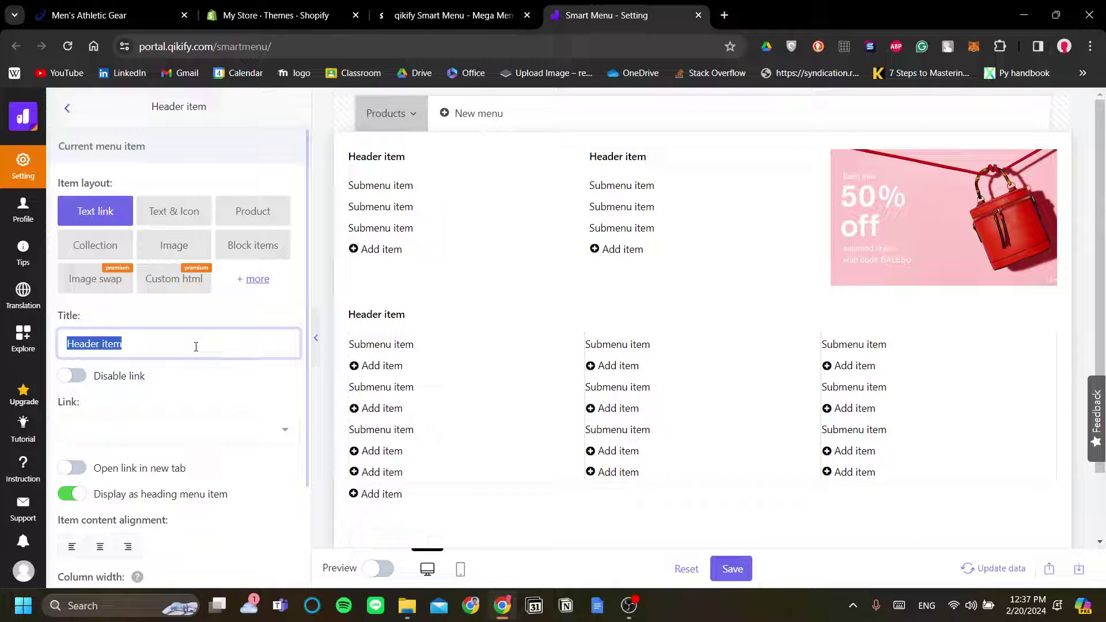
pyautogui.write('Mens')
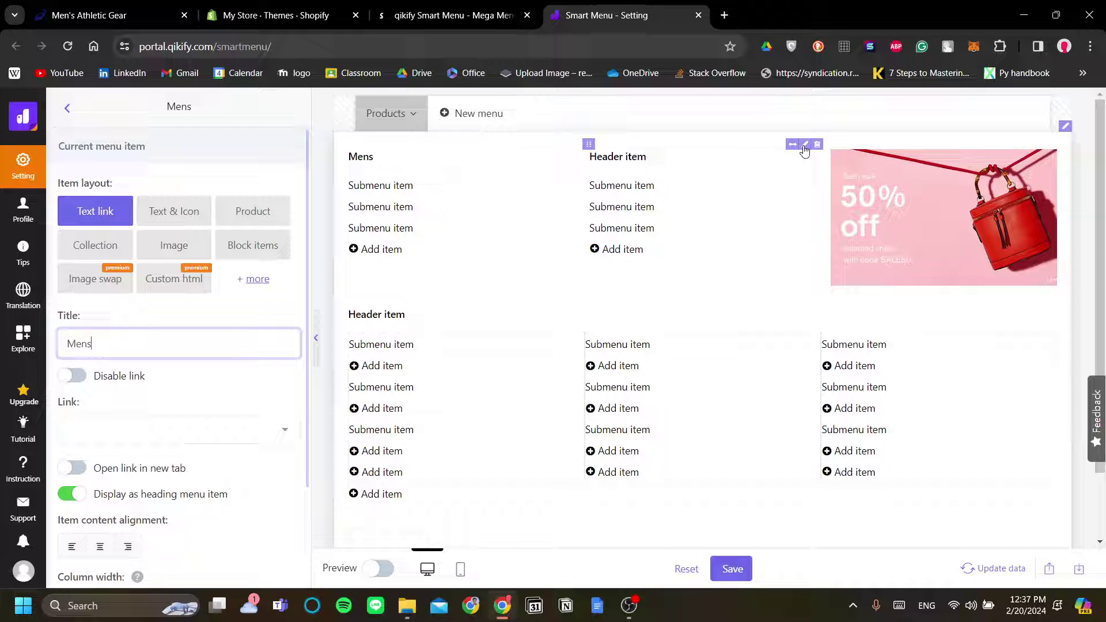
pyautogui.click(805, 145)
pyautogui.tripleClick(175, 345)
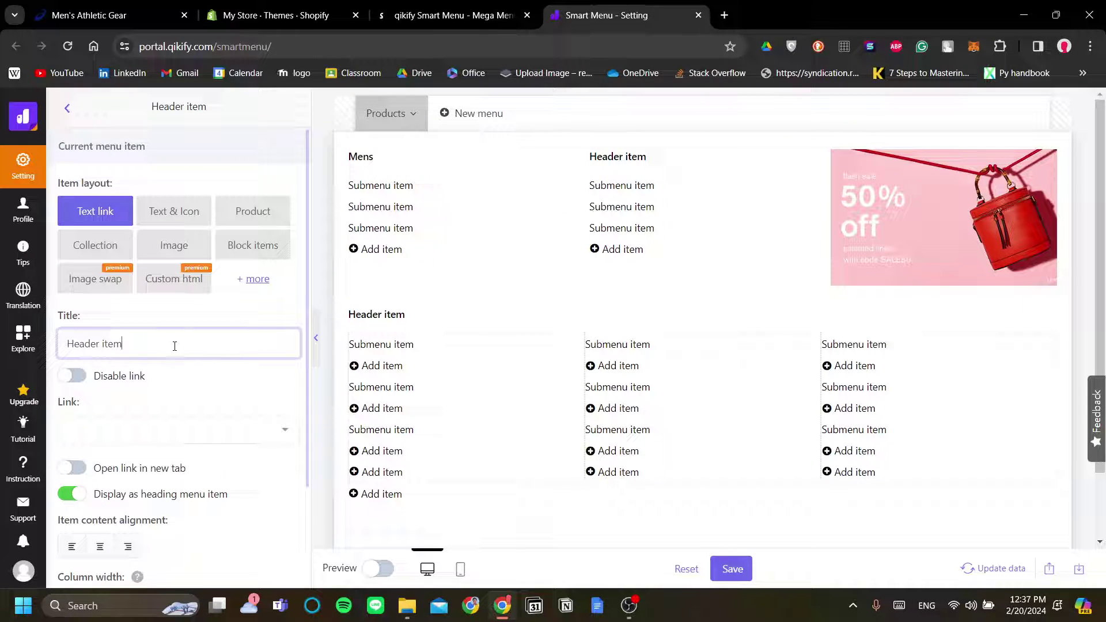
pyautogui.write('Womens')
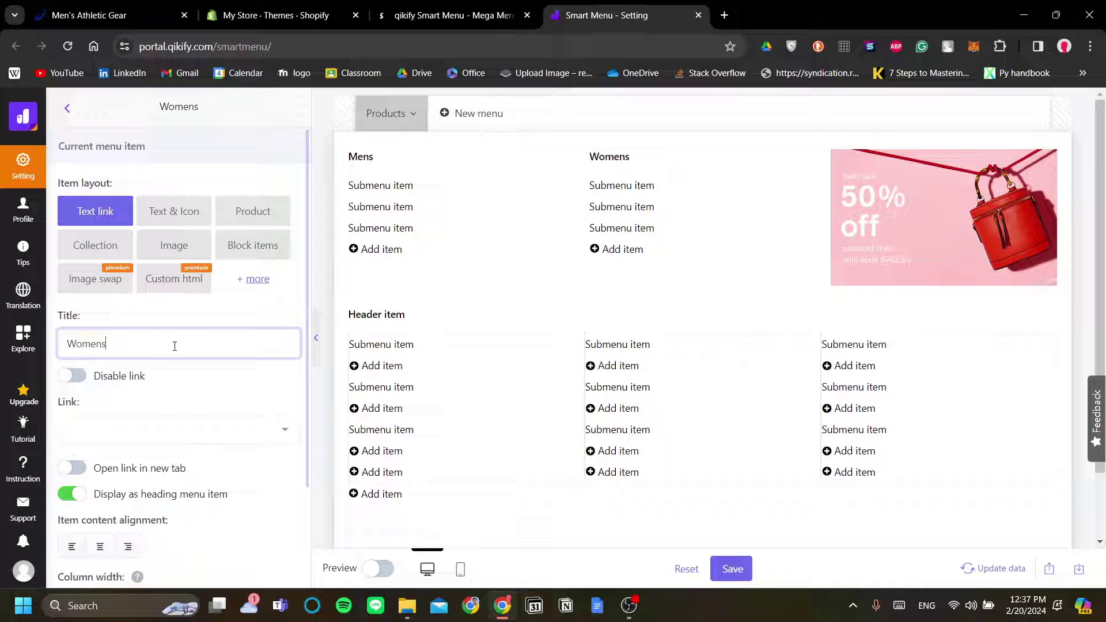
pyautogui.scroll(-1, 222, 316)
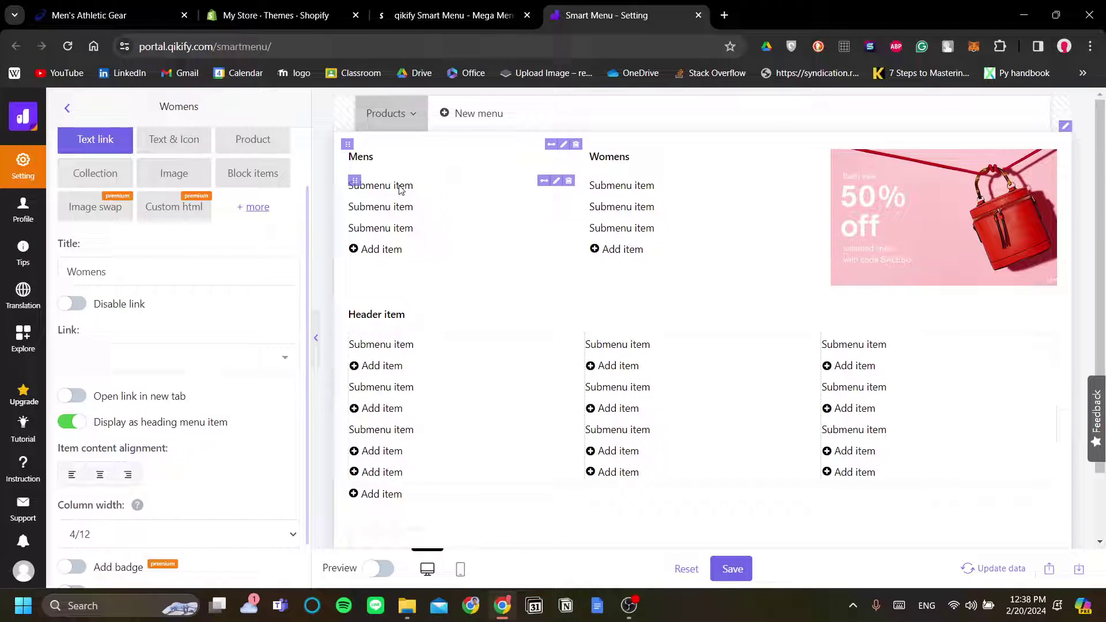
# Retitle the three Mens submenu items as Tops, Pants and Shoes
pyautogui.click(557, 181)
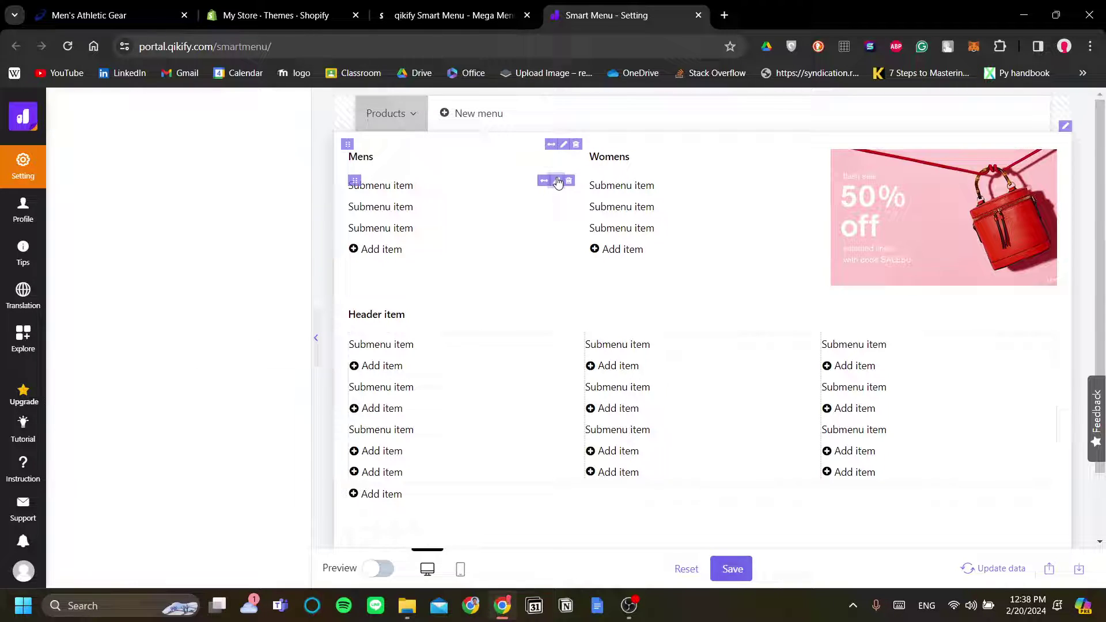
pyautogui.tripleClick(198, 342)
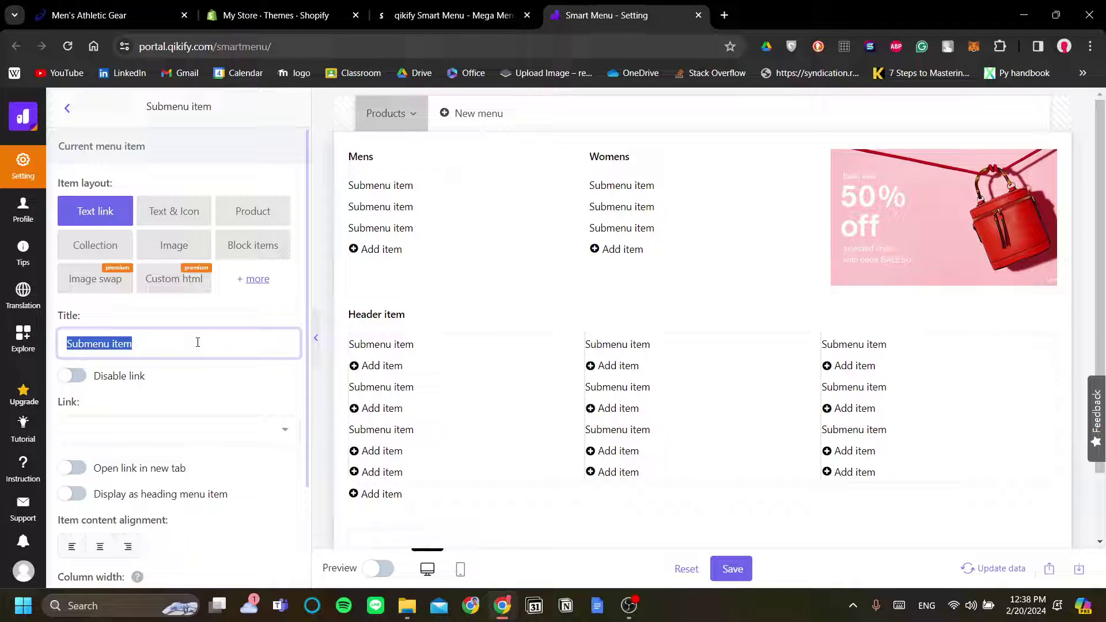
pyautogui.write('Tops')
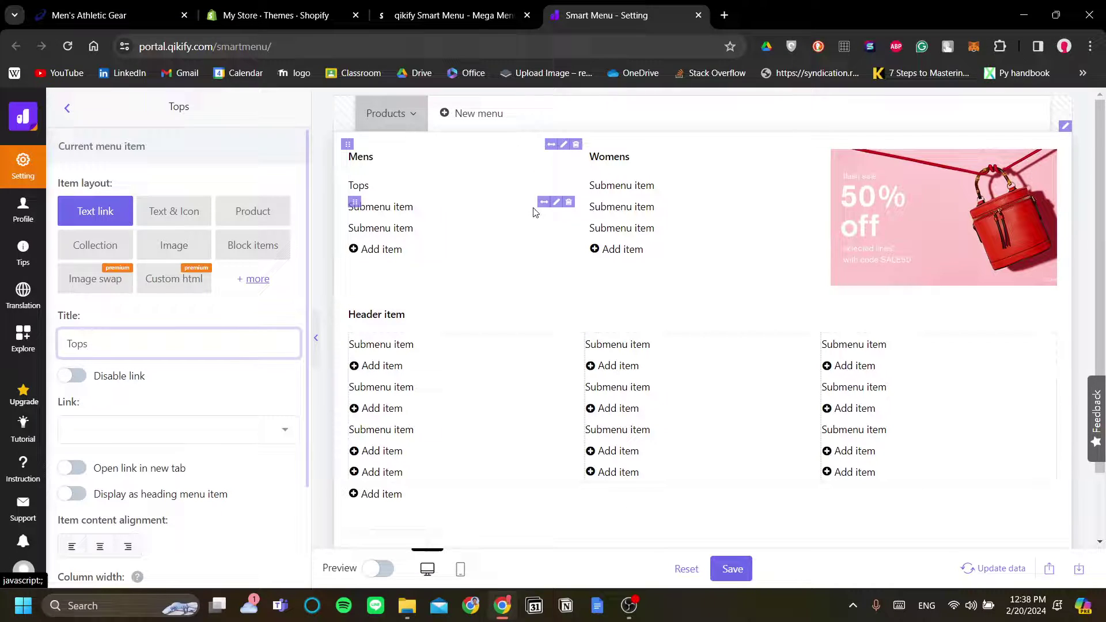
pyautogui.click(557, 201)
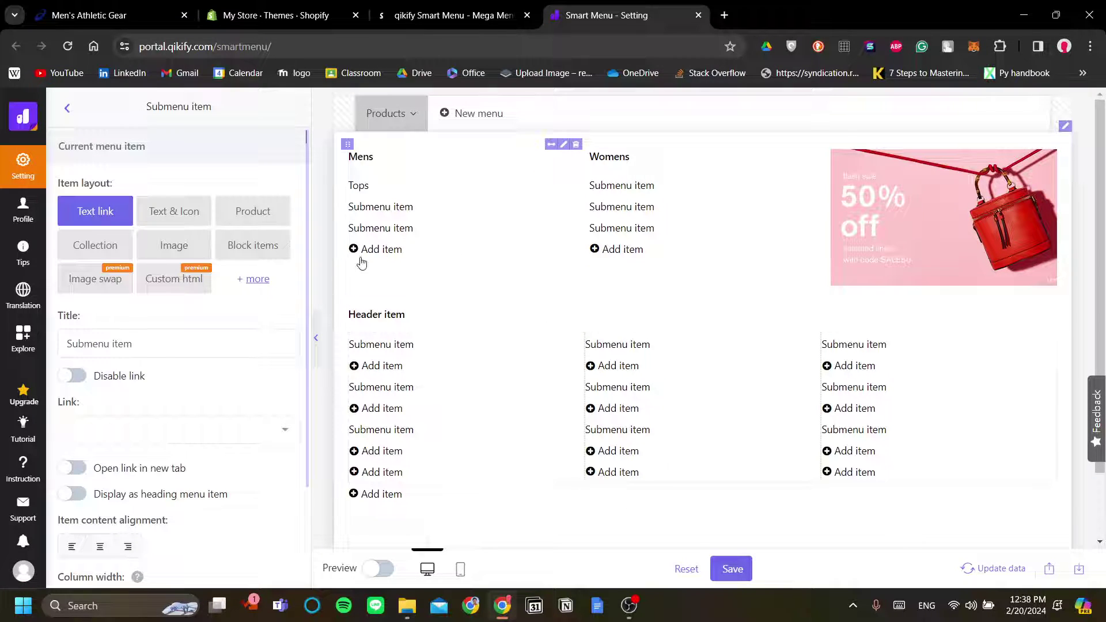
pyautogui.click(254, 333)
pyautogui.write('Pants')
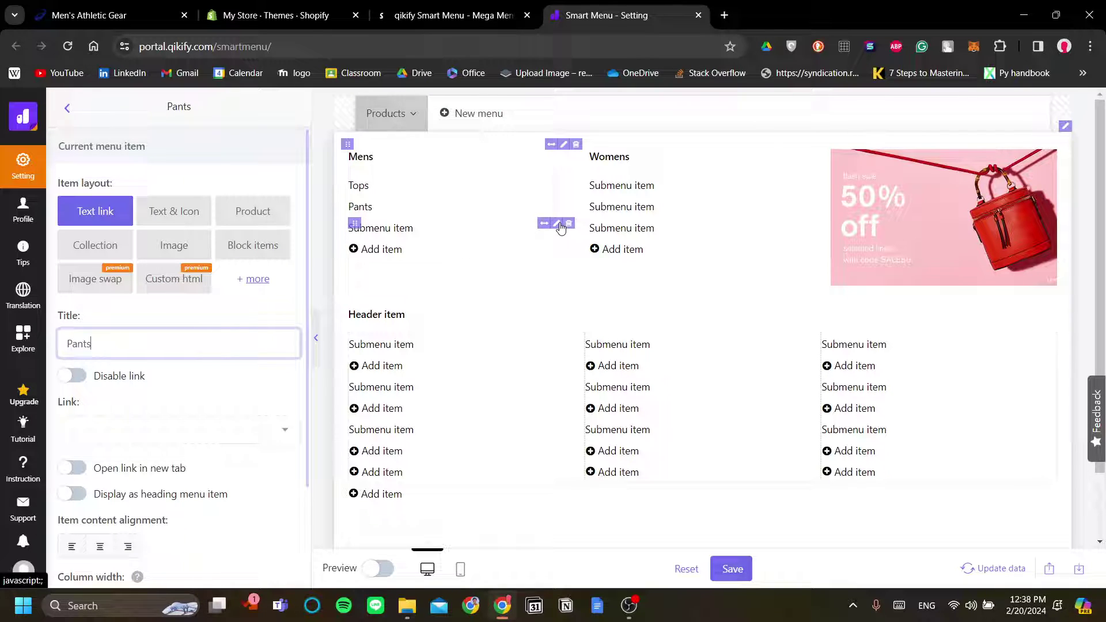
pyautogui.click(564, 223)
pyautogui.click(200, 346)
pyautogui.write('S')
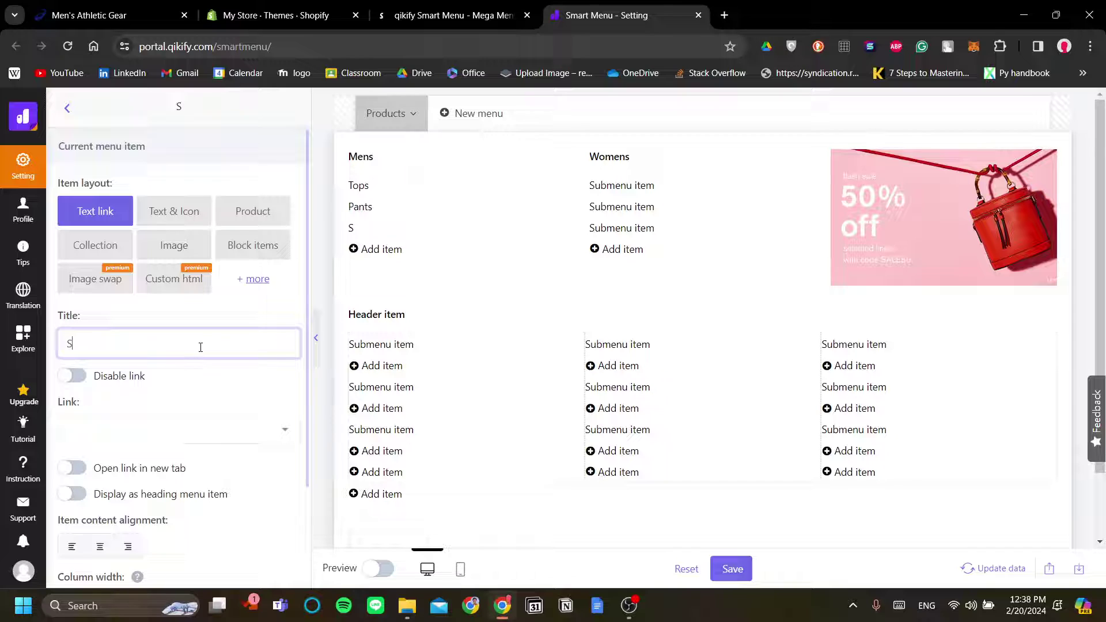
pyautogui.write('hoes')
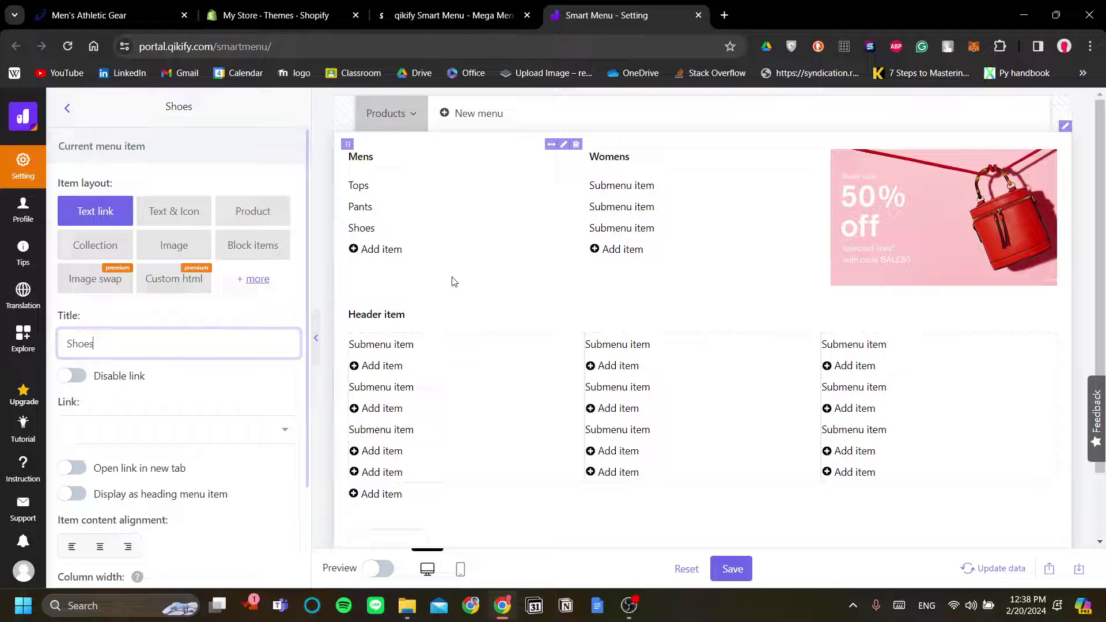
pyautogui.click(456, 282)
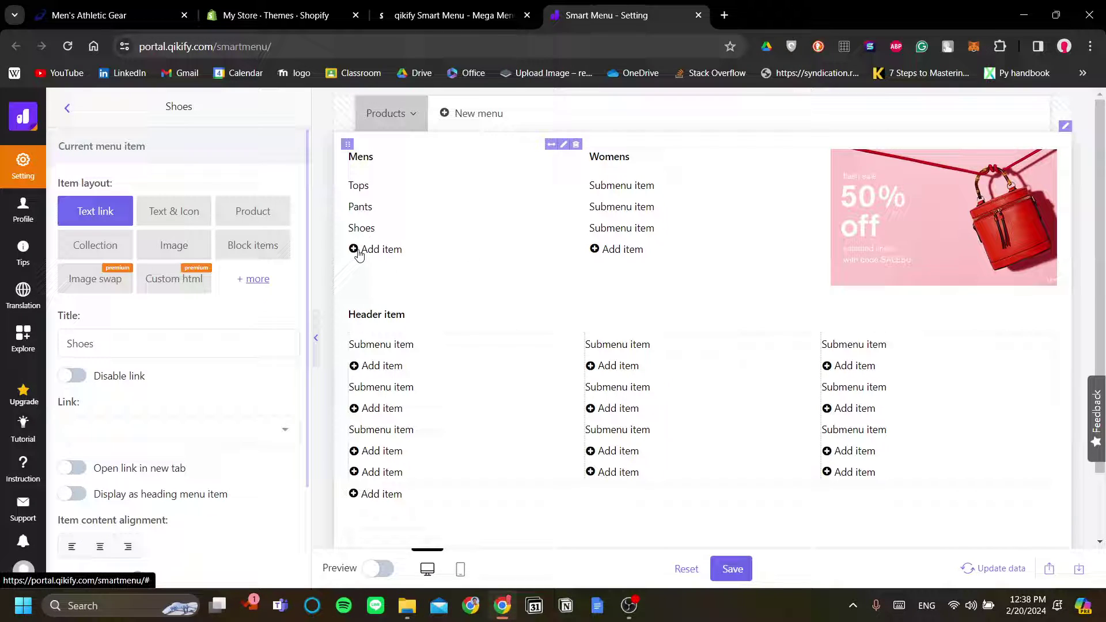
# Add a fourth Mens submenu item titled Accesories
pyautogui.click(358, 251)
pyautogui.click(358, 254)
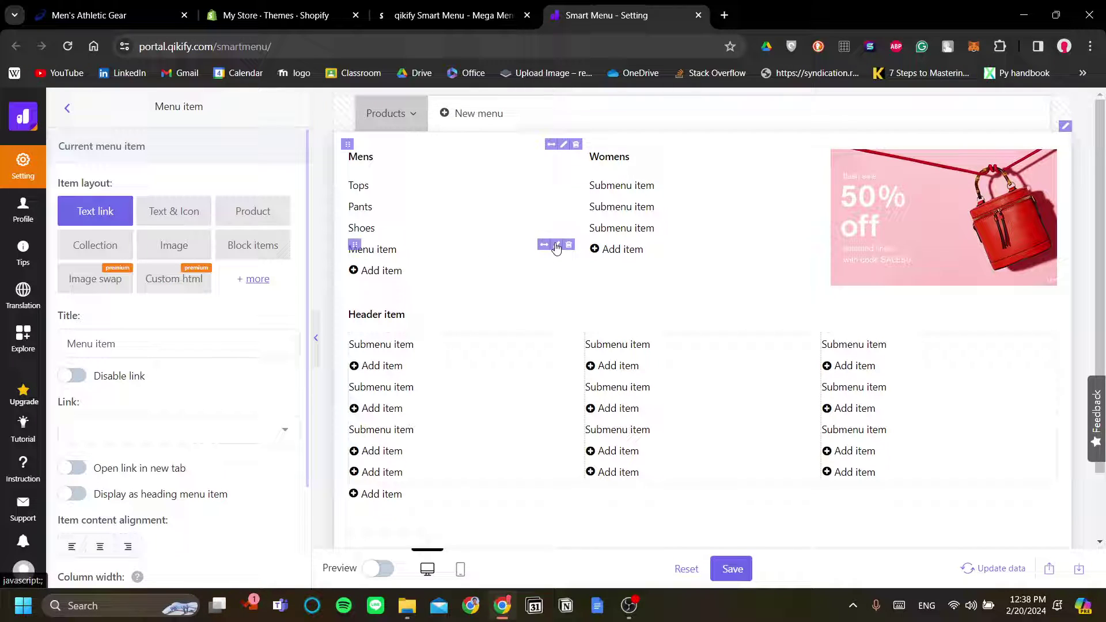
pyautogui.click(432, 253)
pyautogui.tripleClick(193, 343)
pyautogui.write('A')
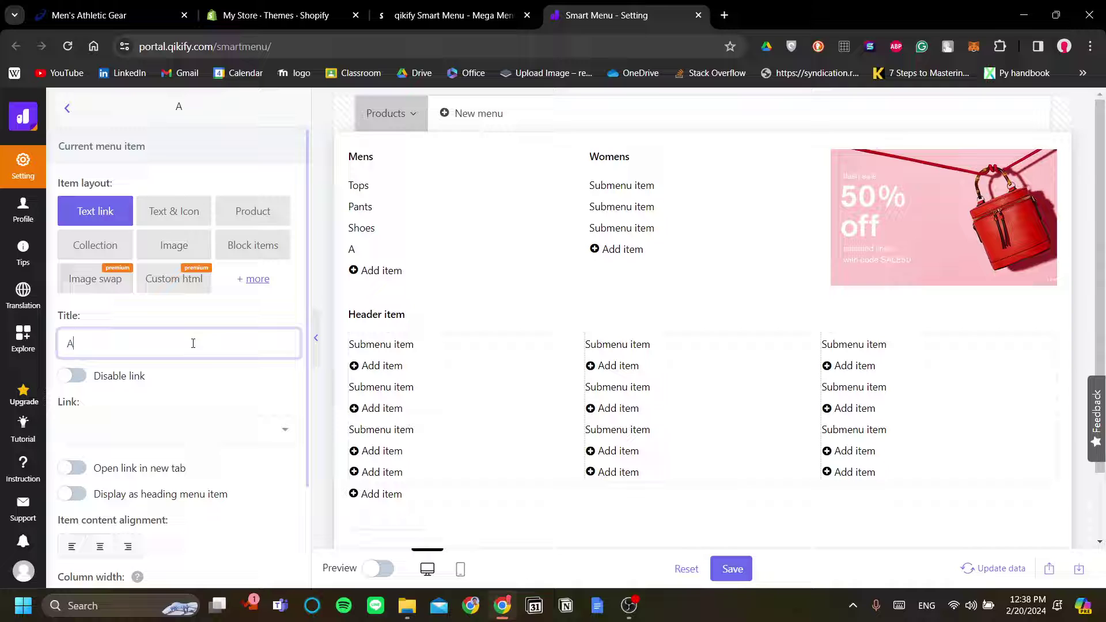
pyautogui.write('ccesories')
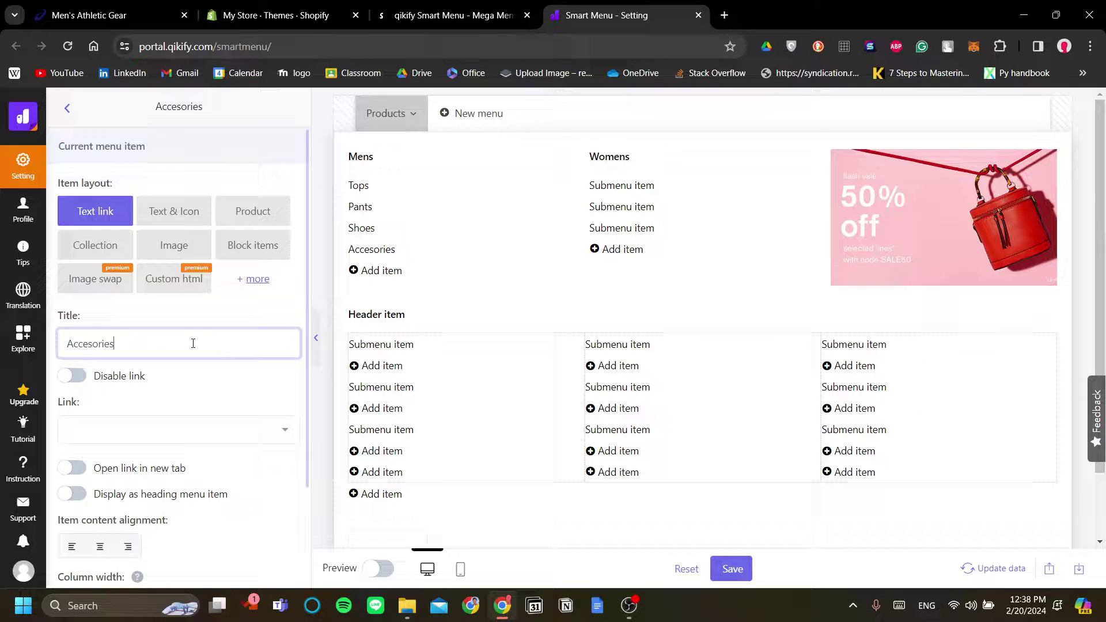
pyautogui.click(678, 291)
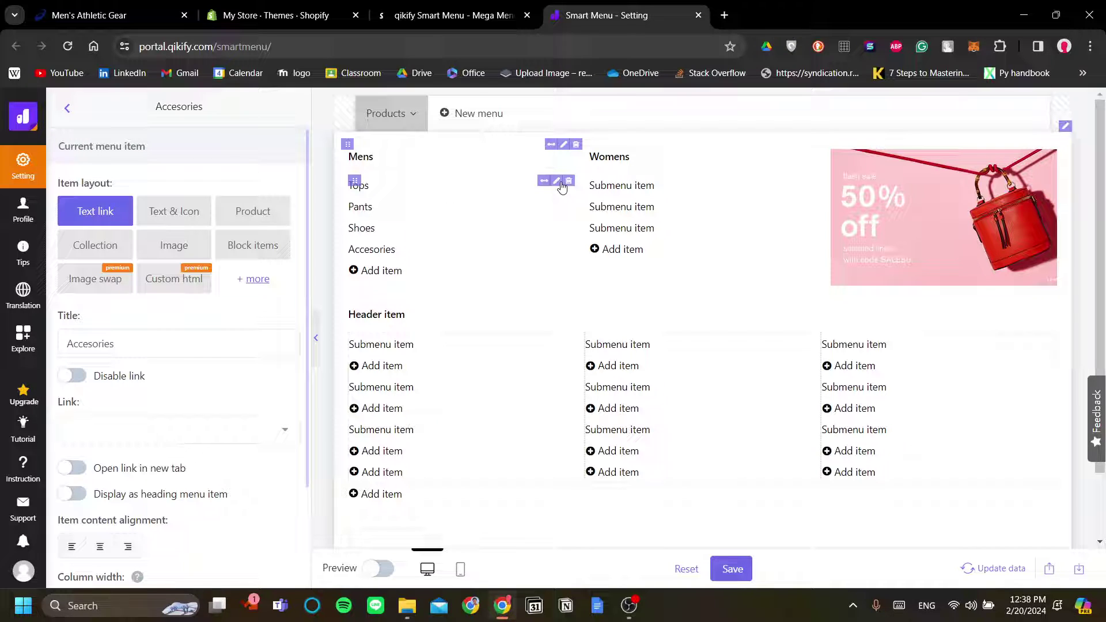
# Link the Tops item to a Collection set to Home page, then start a new menu
pyautogui.click(556, 182)
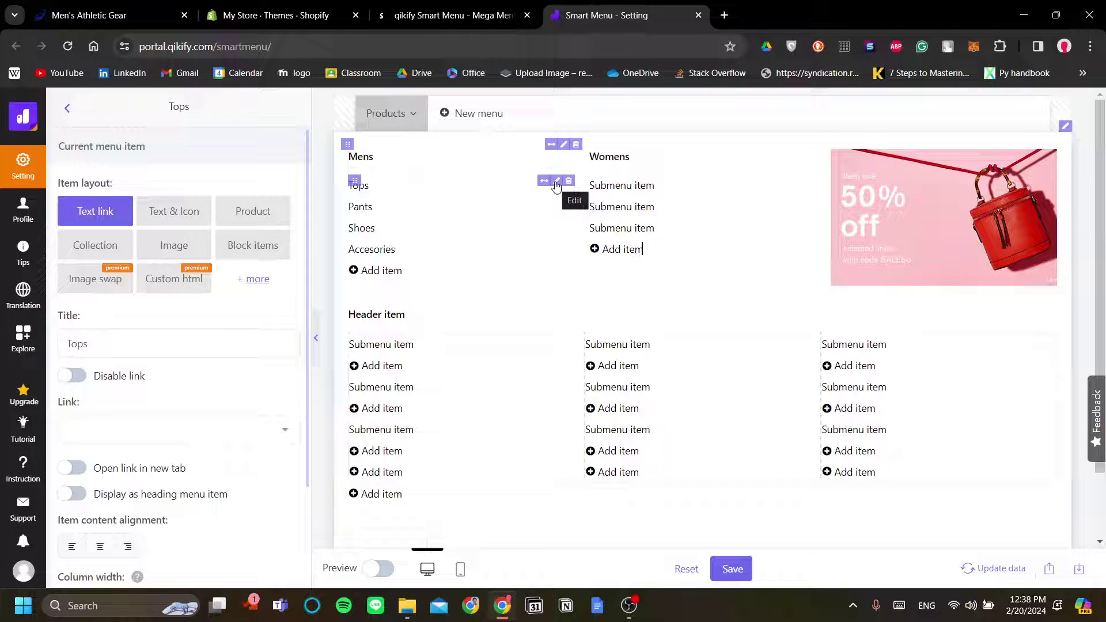
pyautogui.click(556, 183)
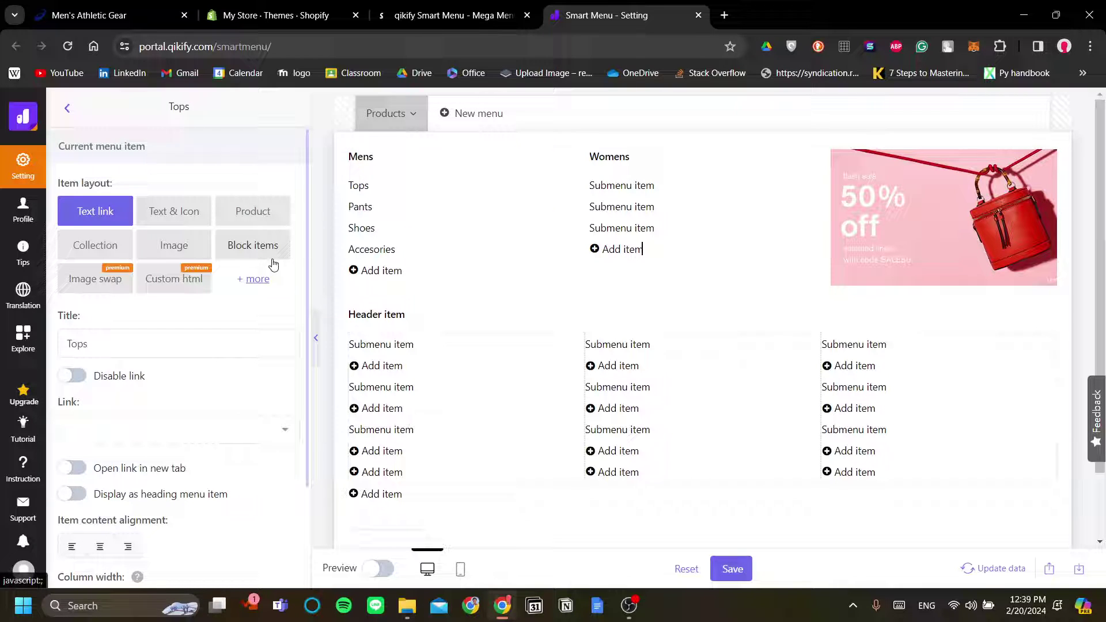
pyautogui.scroll(-2, 207, 303)
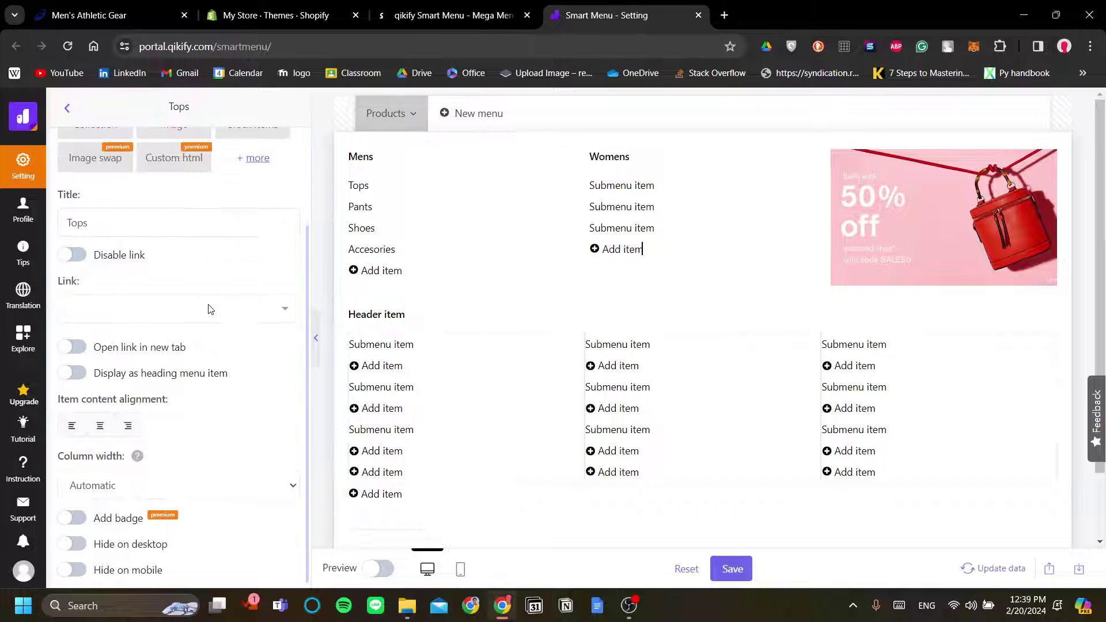
pyautogui.click(271, 310)
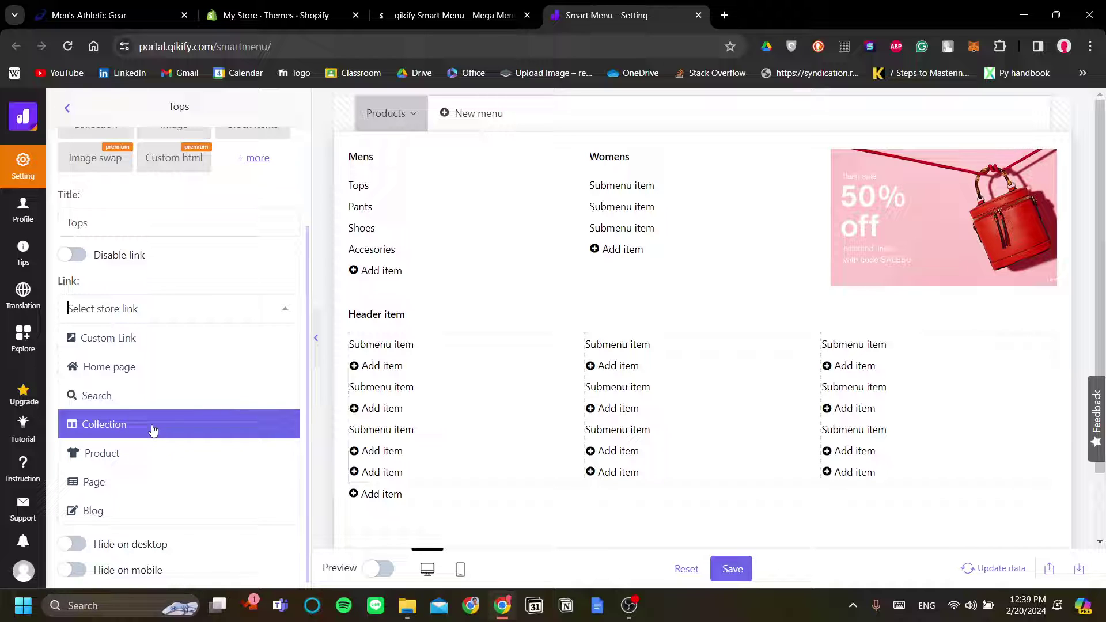
pyautogui.click(153, 429)
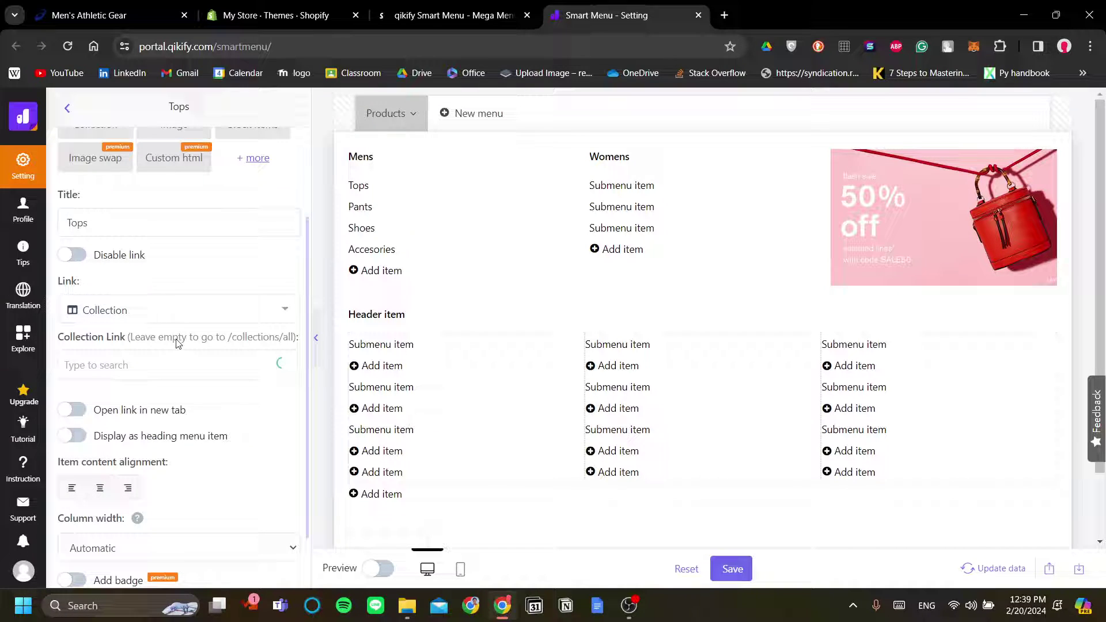
pyautogui.click(232, 377)
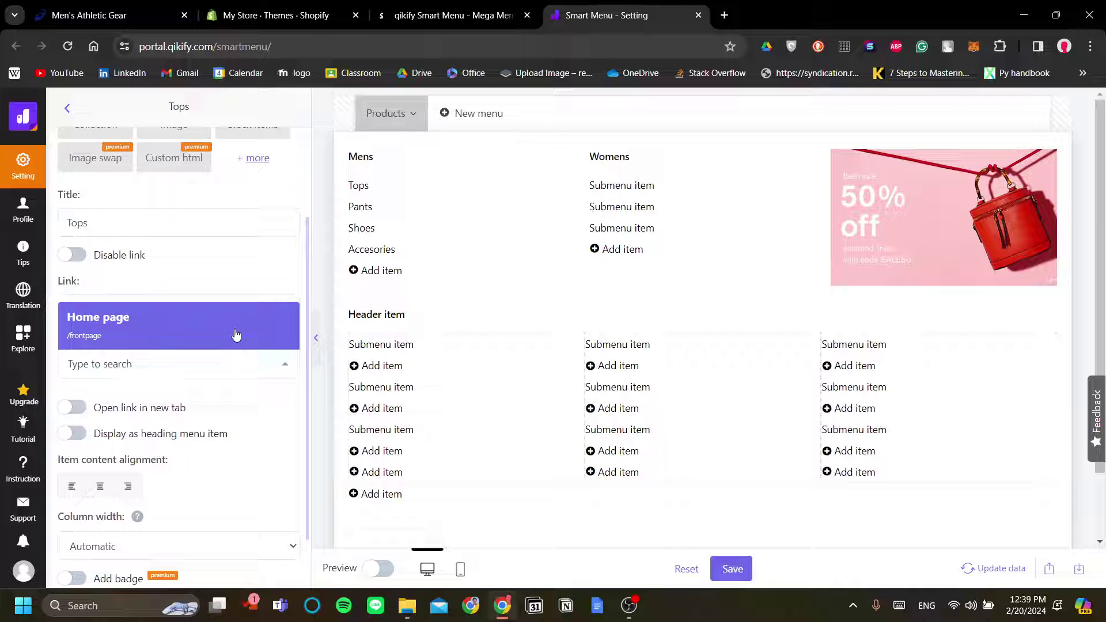
pyautogui.click(236, 334)
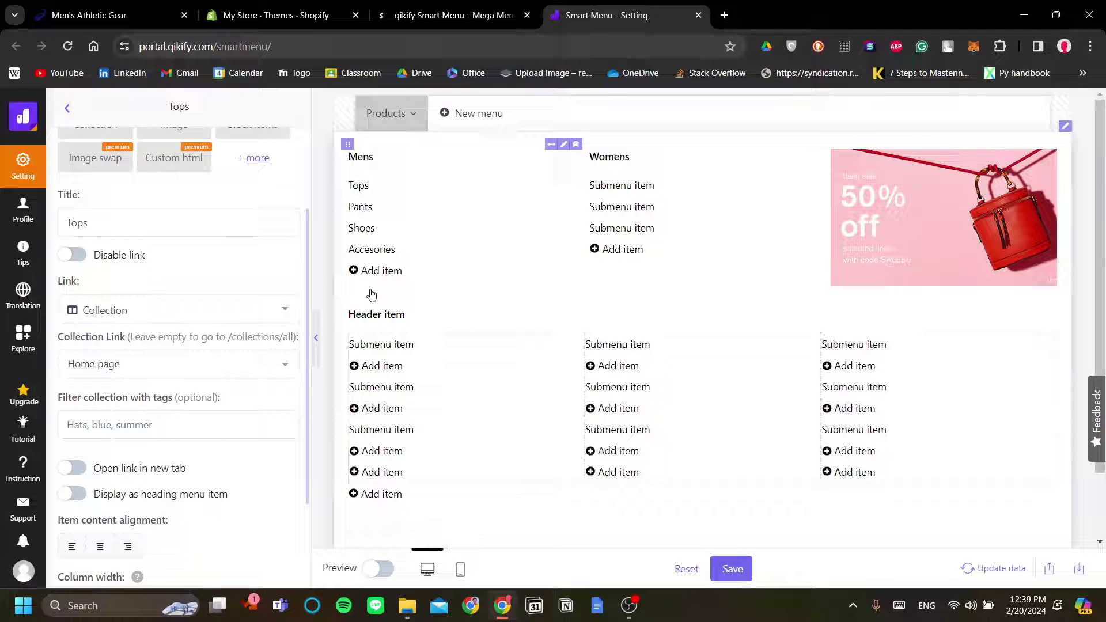
pyautogui.scroll(-2, 218, 387)
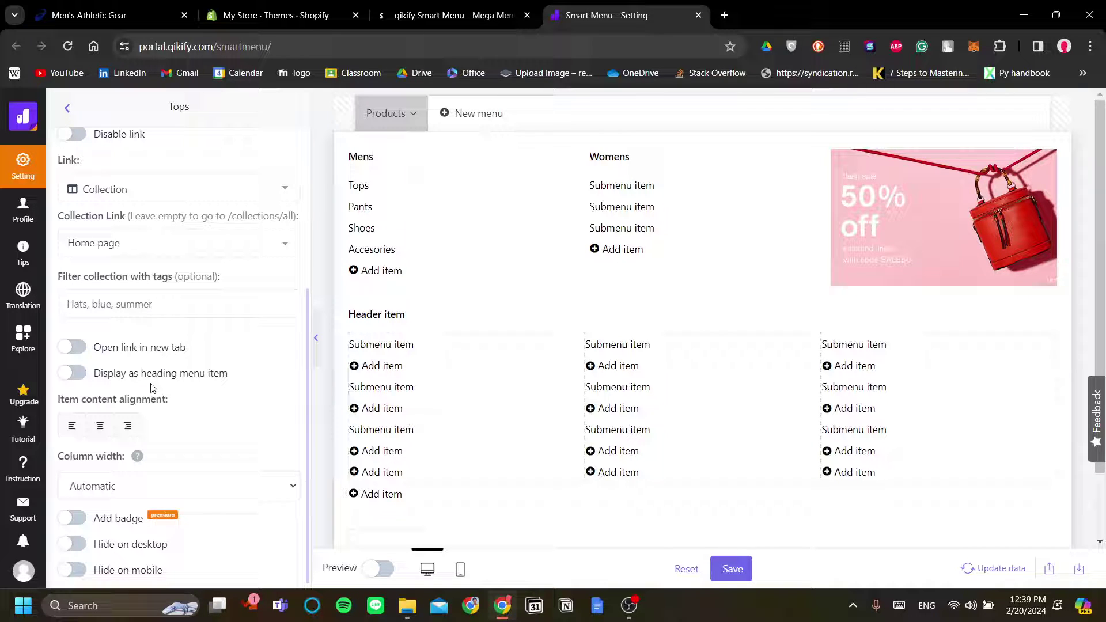
pyautogui.scroll(1, 246, 544)
pyautogui.scroll(-1, 271, 524)
pyautogui.scroll(4, 262, 509)
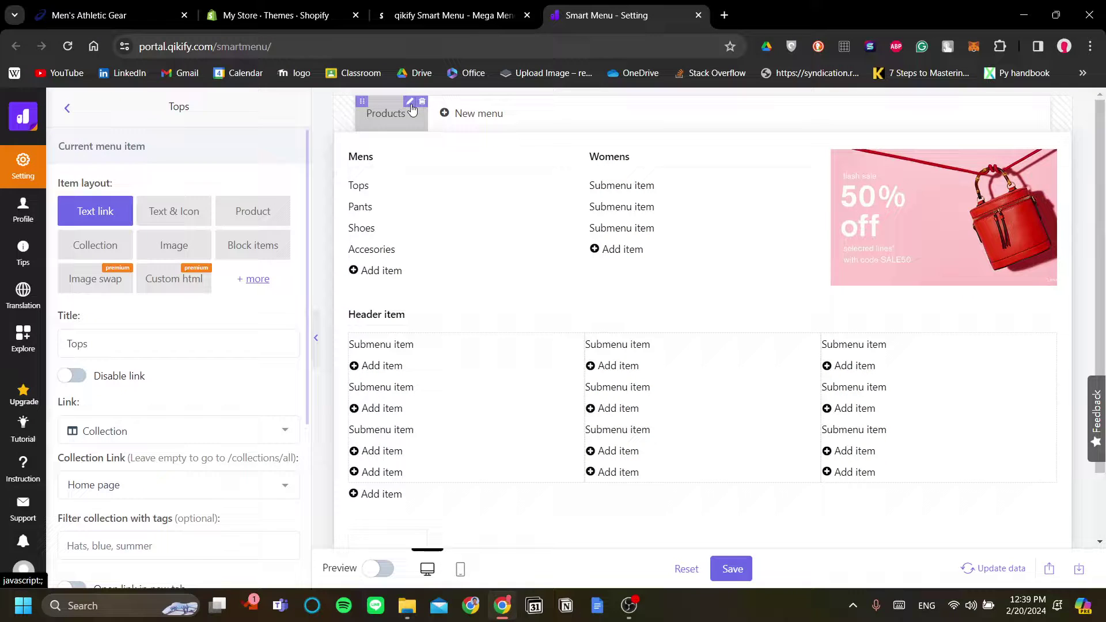
pyautogui.click(471, 116)
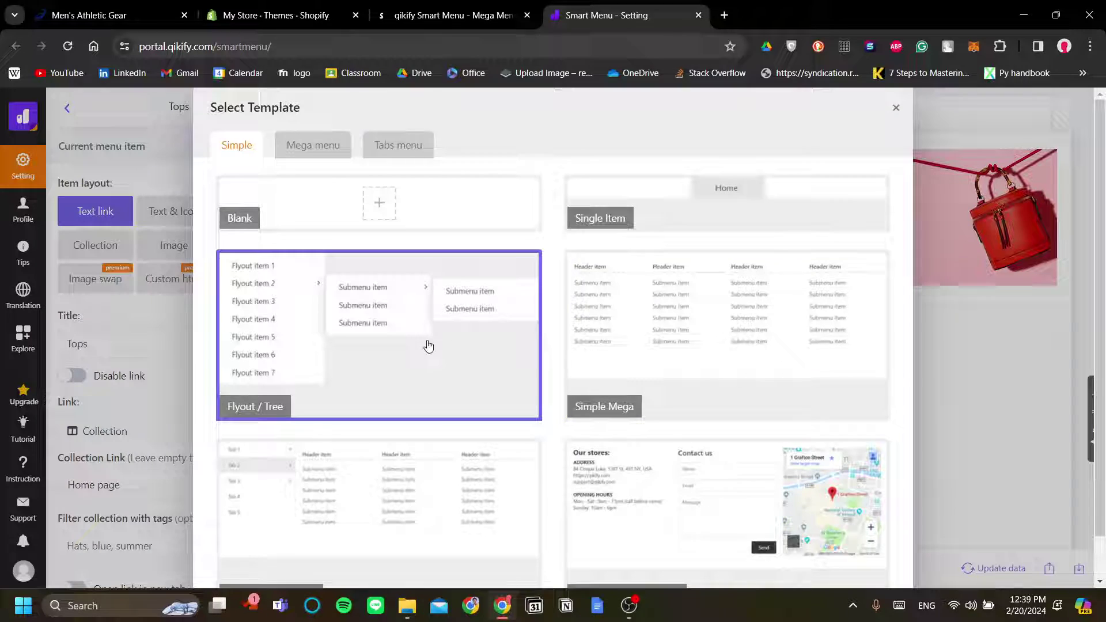
# Add the Flyout / Tree template as a new menu with Flyout items 1–4 beside Products
pyautogui.scroll(-1, 623, 378)
pyautogui.scroll(1, 604, 380)
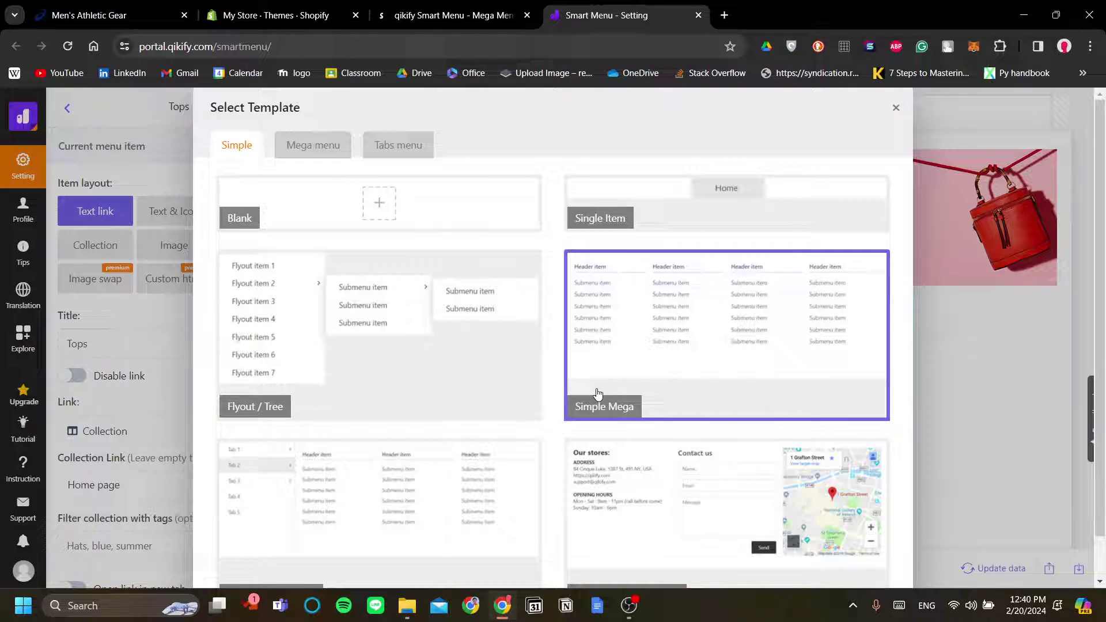
pyautogui.click(385, 312)
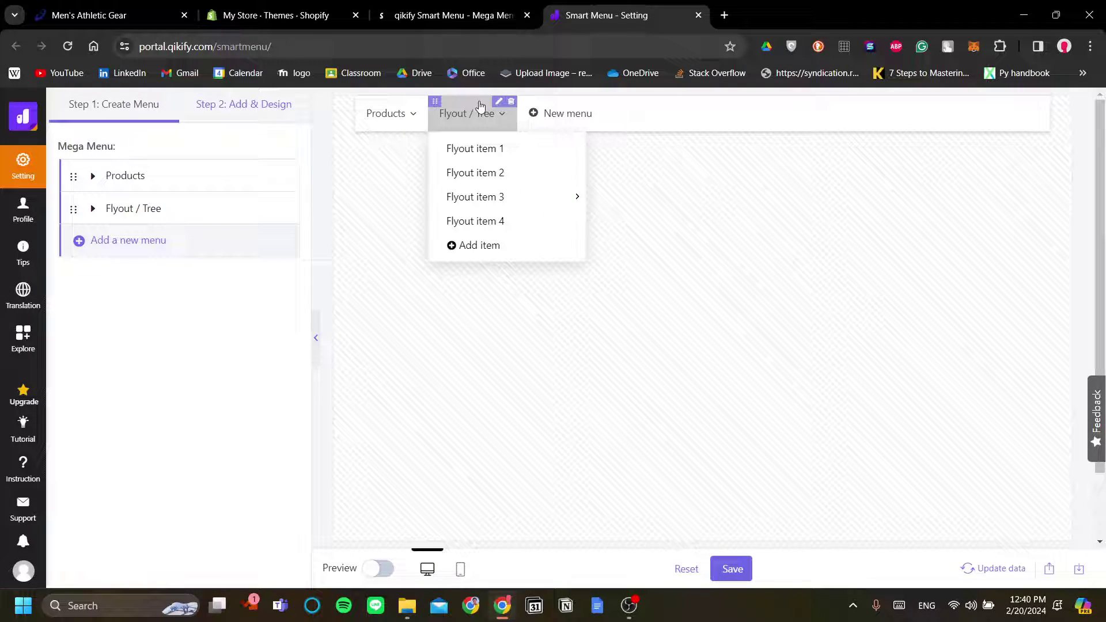
pyautogui.moveTo(566, 153)
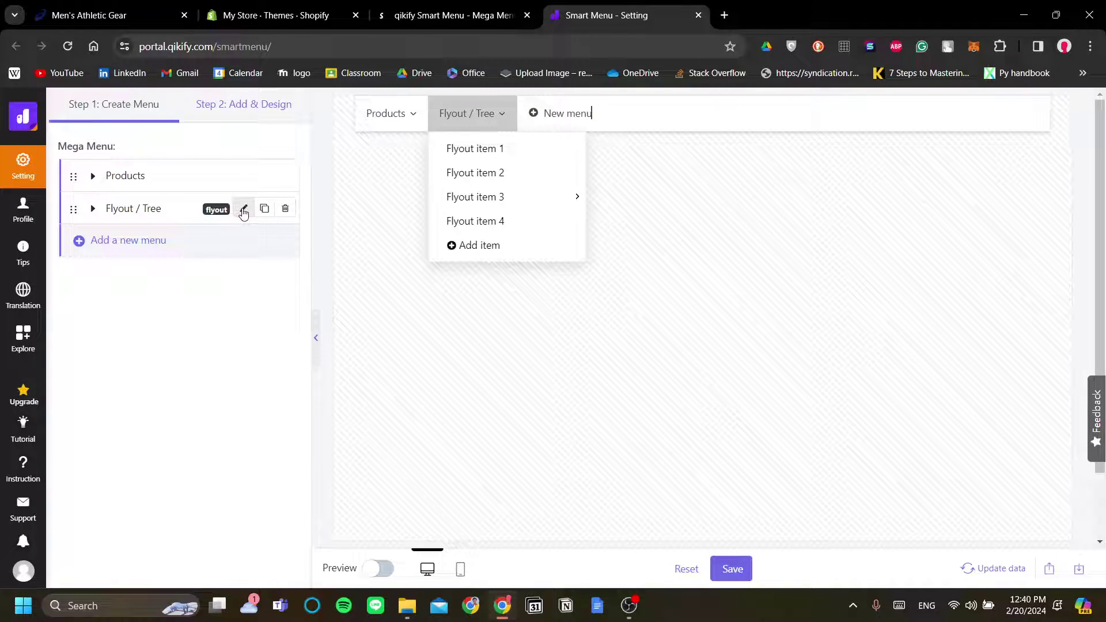
# Rename the Flyout / Tree menu to 'Contact Us'
pyautogui.click(243, 211)
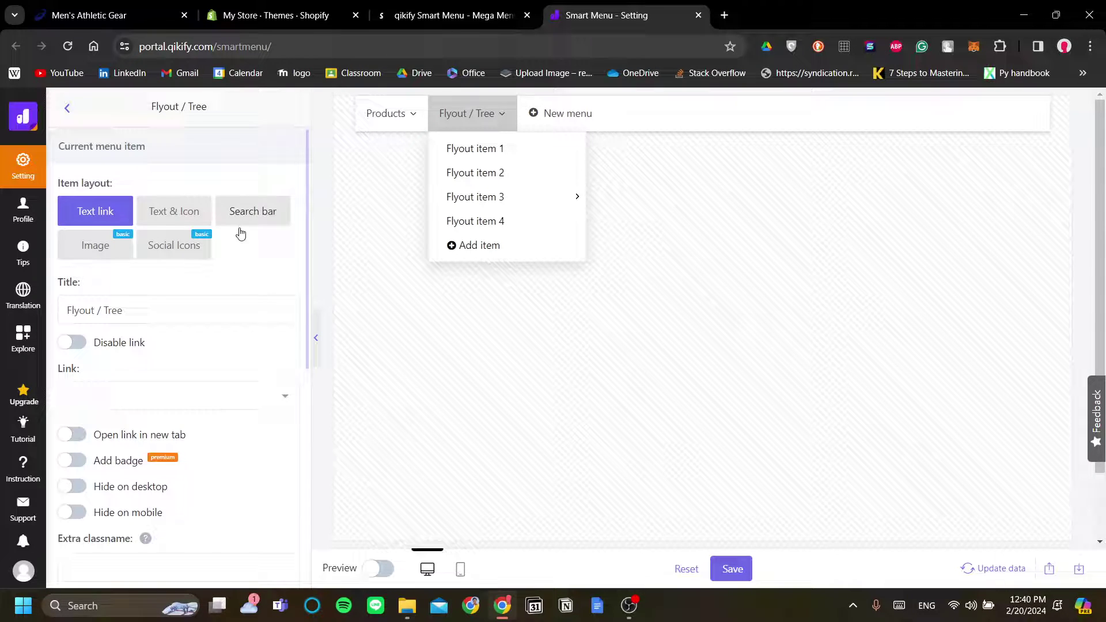
pyautogui.click(218, 315)
pyautogui.hotkey('ctrl', 'a')
pyautogui.write('C')
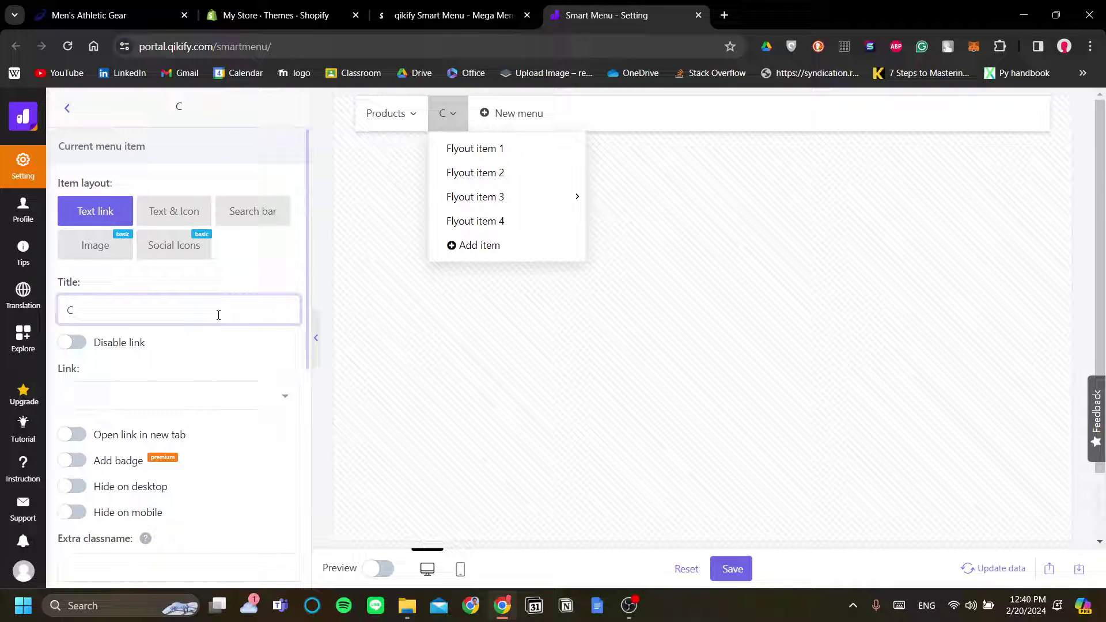
pyautogui.write('ontact Us')
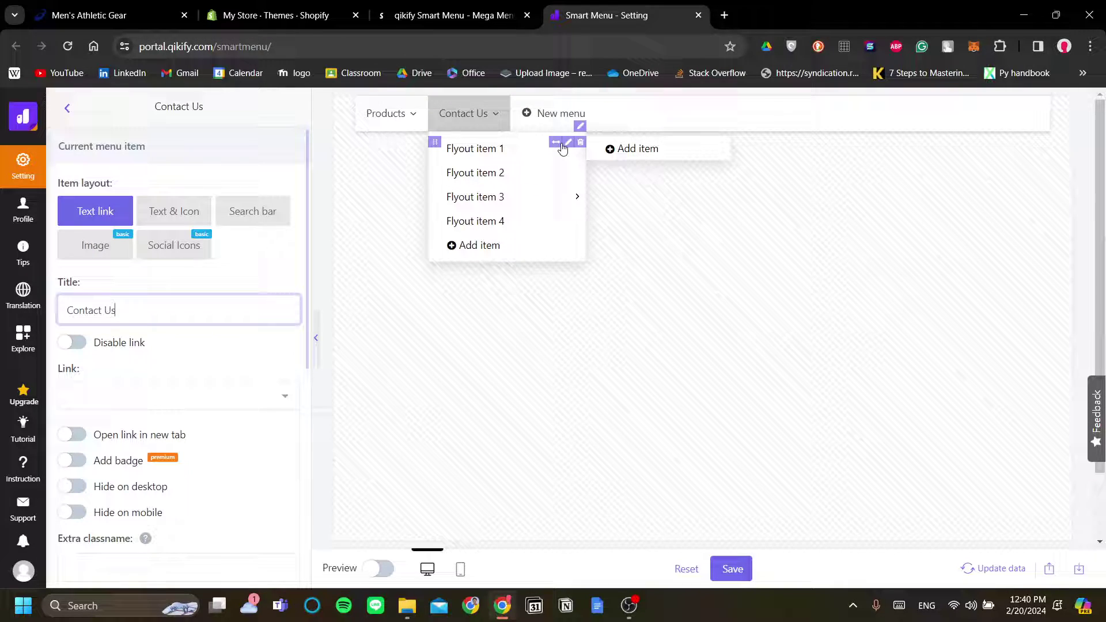
# Rename Flyout items 1–3 to 'Phone', 'Email' and 'Send Ticket'
pyautogui.click(567, 144)
pyautogui.tripleClick(196, 344)
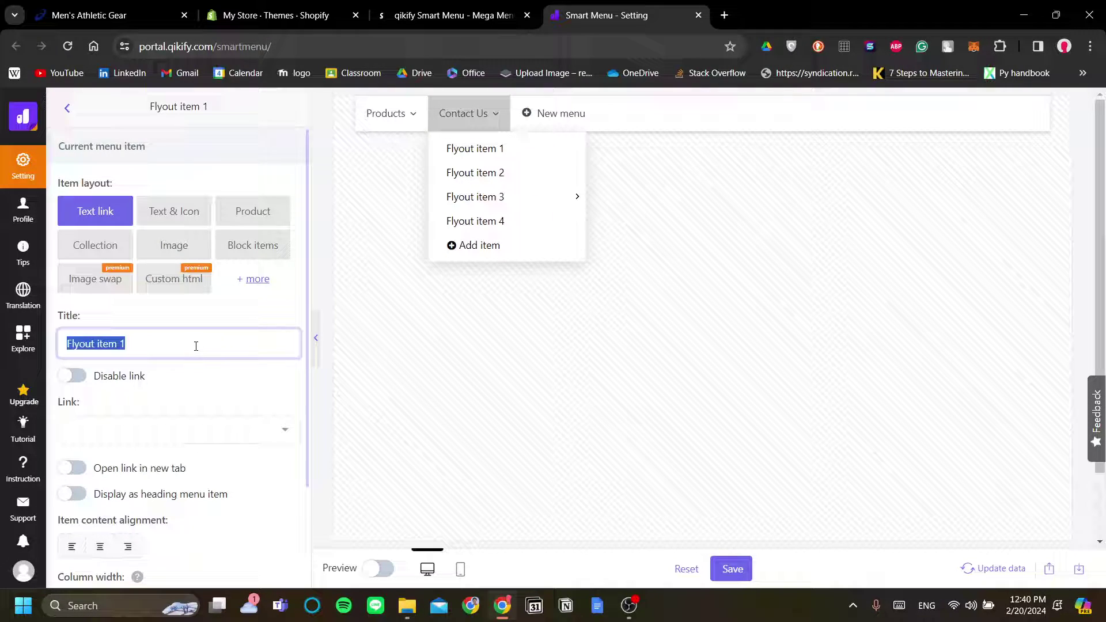
pyautogui.write('Phone')
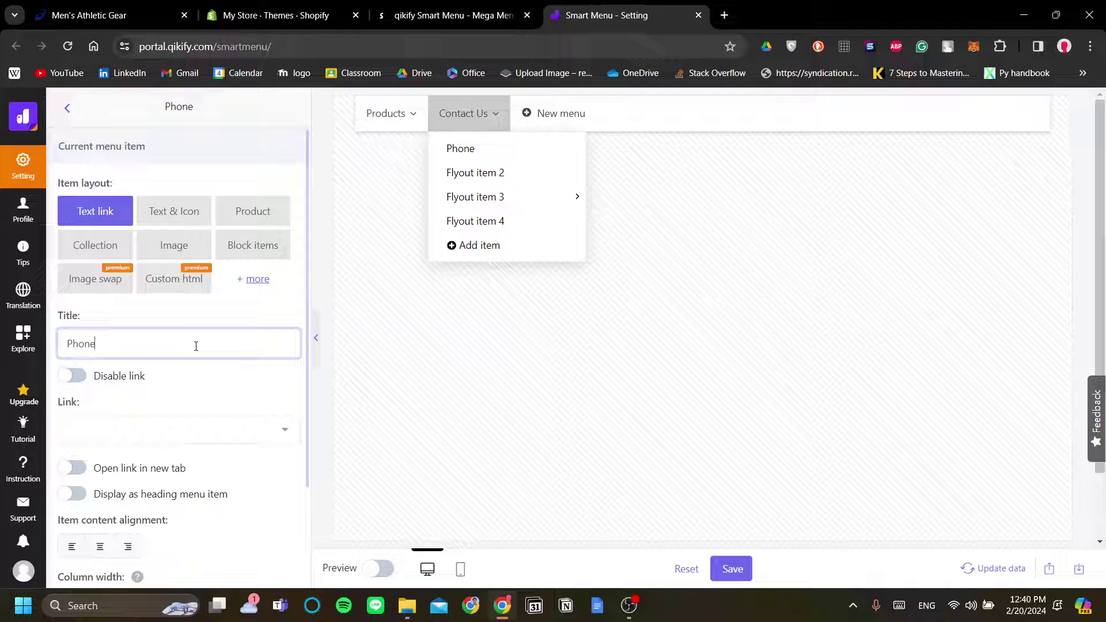
pyautogui.click(568, 166)
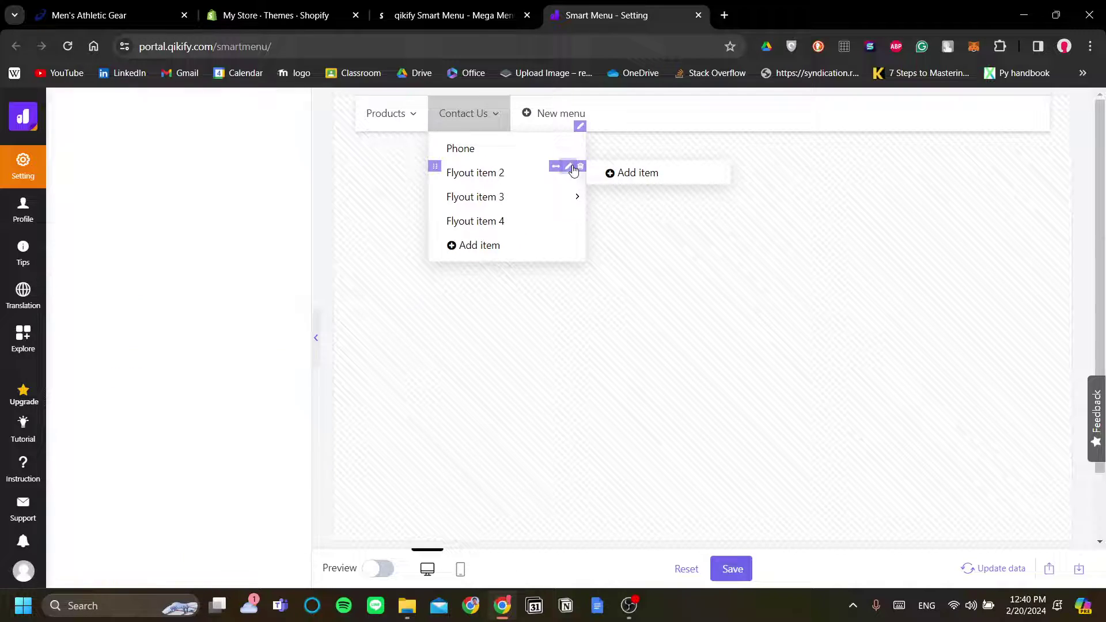
pyautogui.tripleClick(235, 354)
pyautogui.write('Emali')
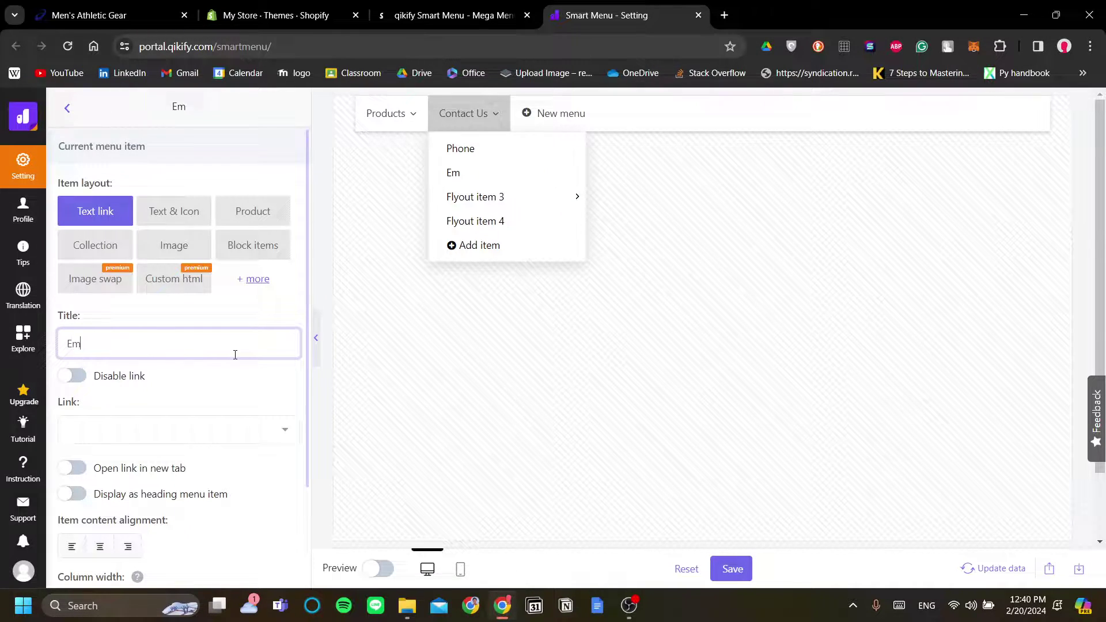
pyautogui.press('BackSpace')
pyautogui.press('BackSpace')
pyautogui.write('il')
pyautogui.click(568, 191)
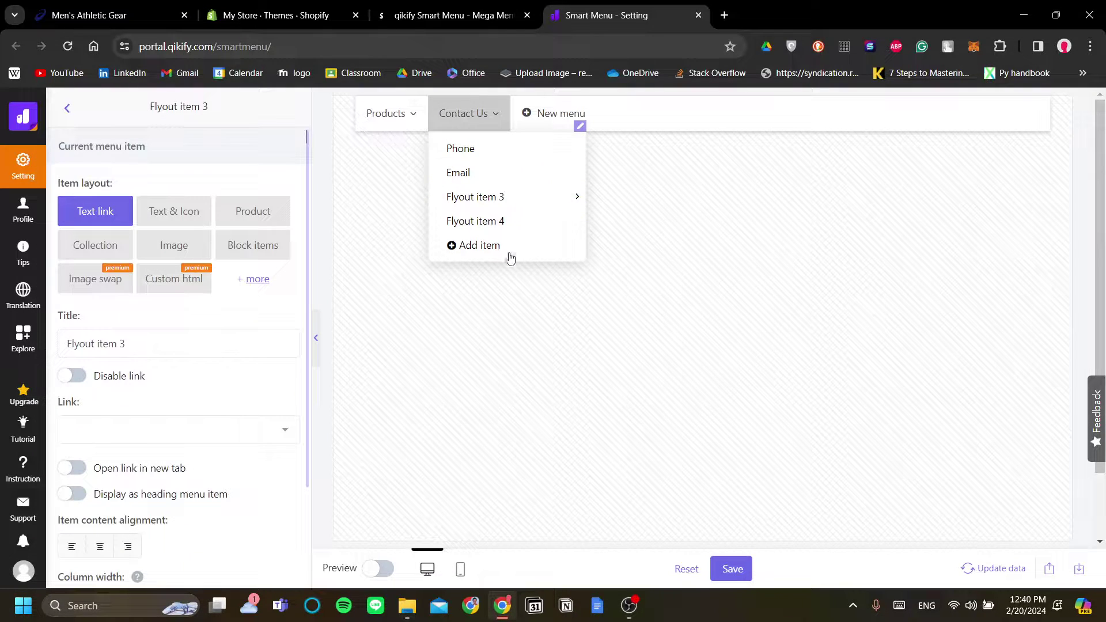
pyautogui.tripleClick(241, 343)
pyautogui.write('Se')
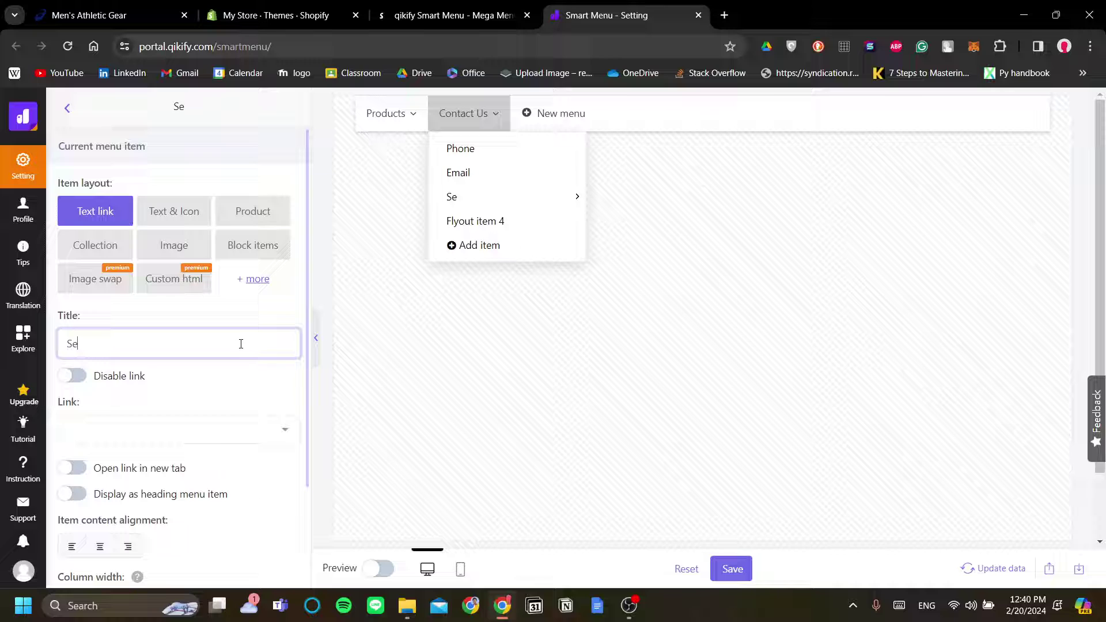
pyautogui.write('nd Ticket')
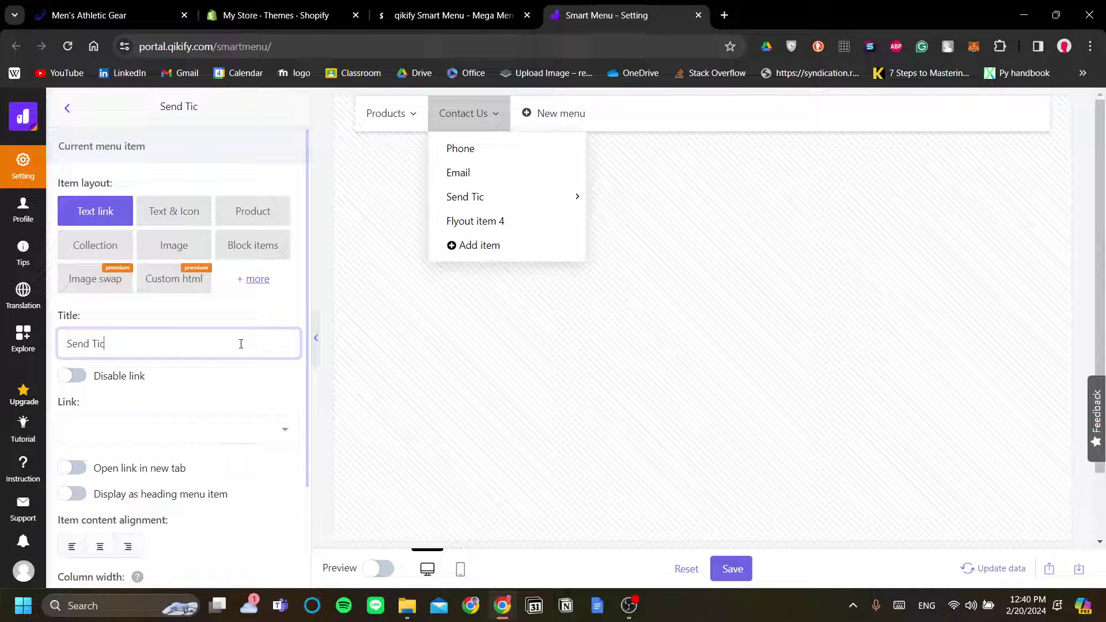
pyautogui.moveTo(572, 150)
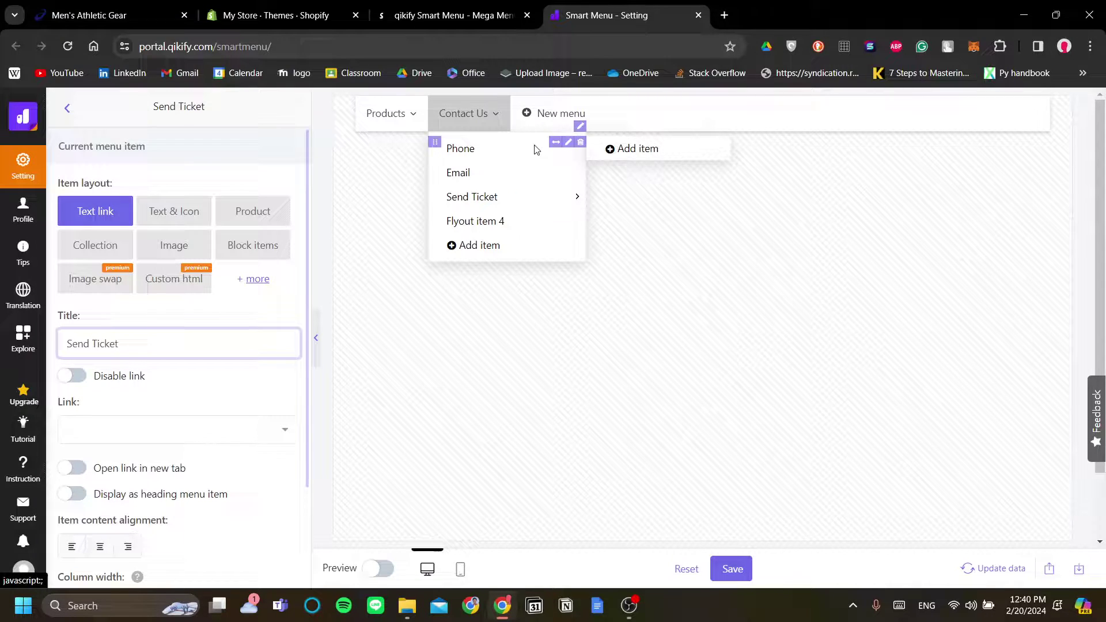
# Add a placeholder Menu item under Phone and open Phone's settings
pyautogui.click(634, 149)
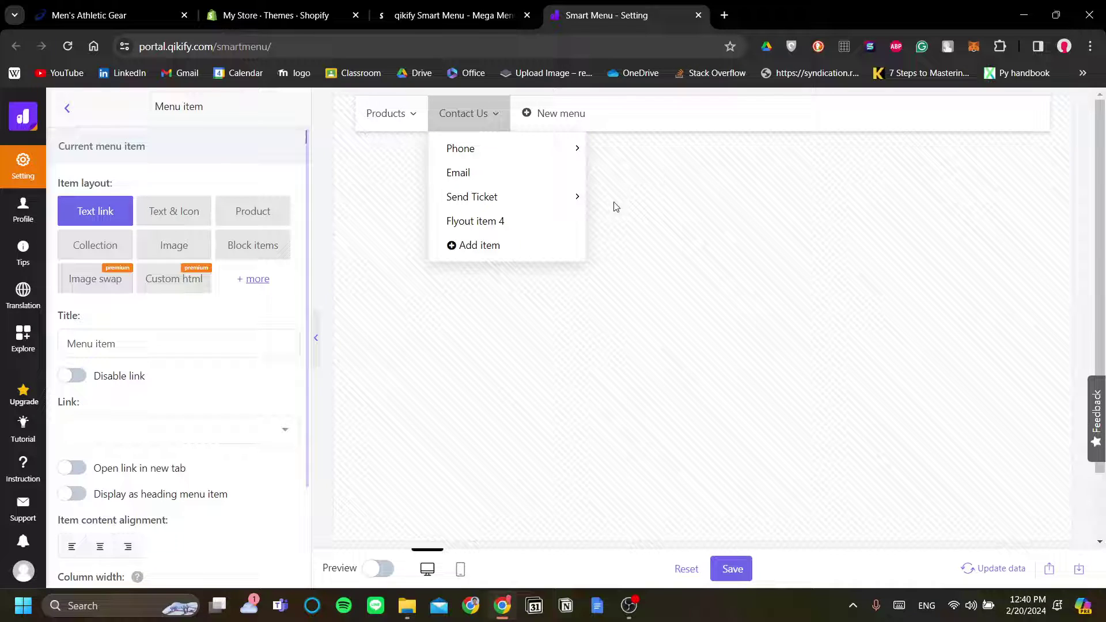
pyautogui.moveTo(563, 166)
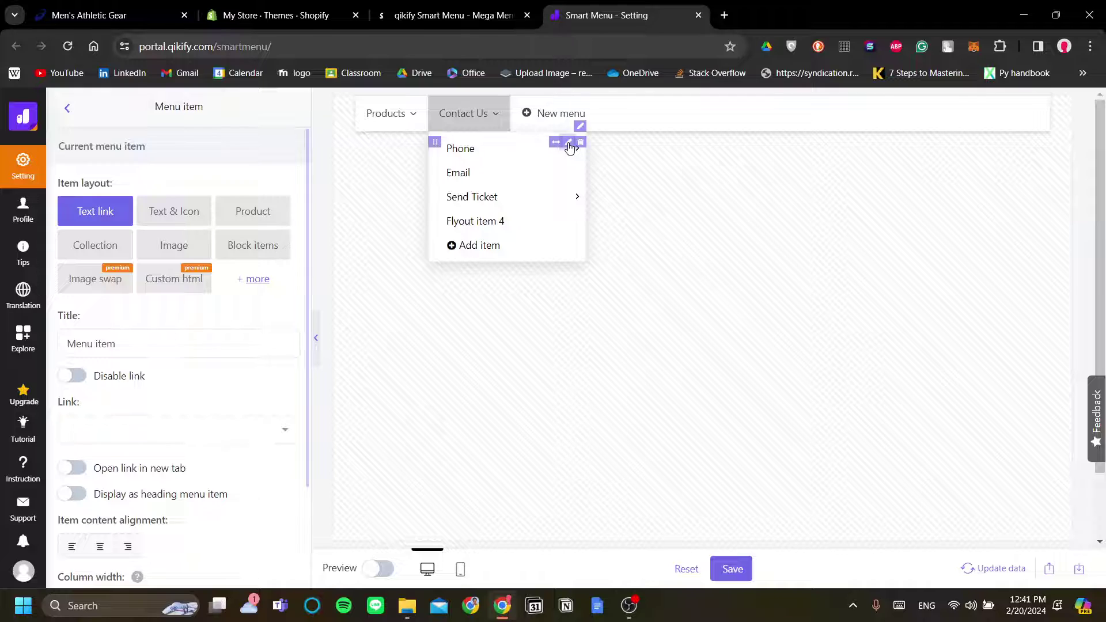
pyautogui.click(568, 145)
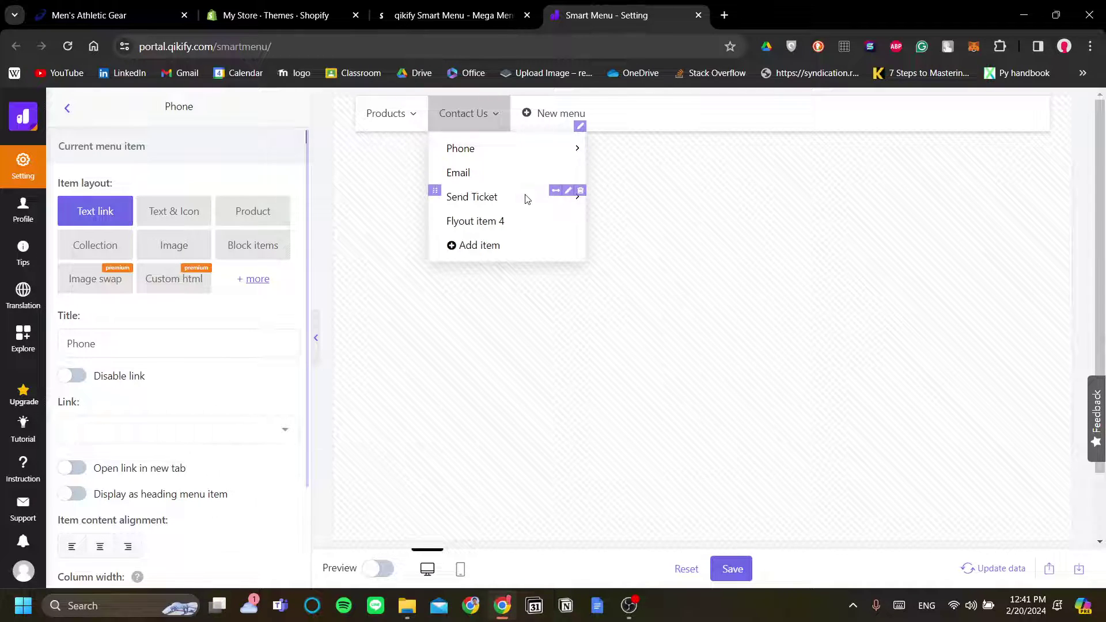
pyautogui.scroll(-2, 267, 343)
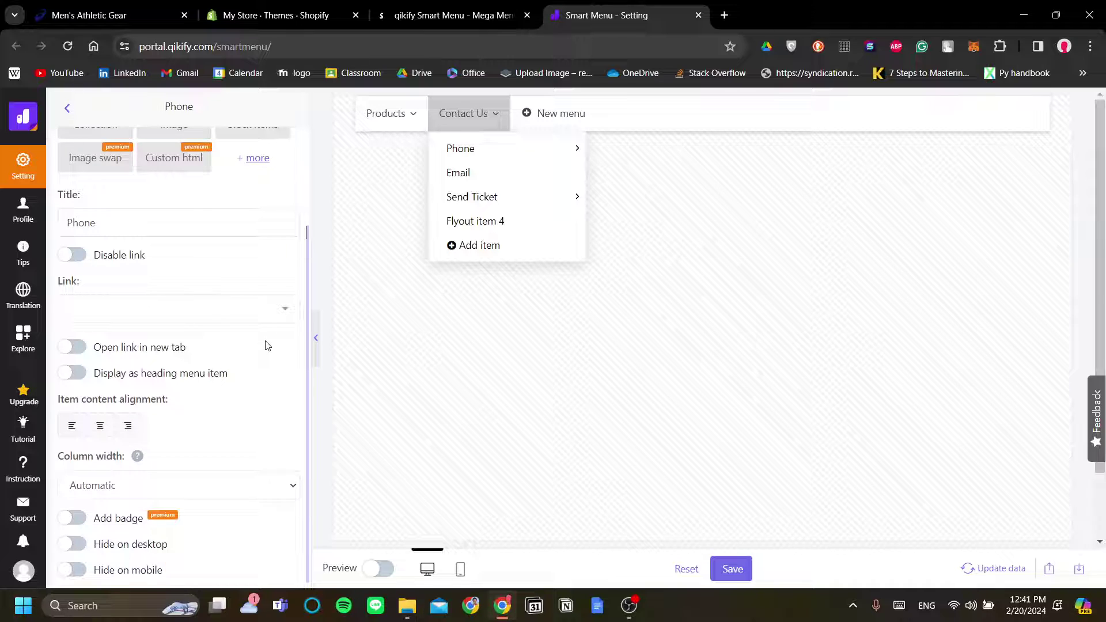
pyautogui.scroll(2, 267, 345)
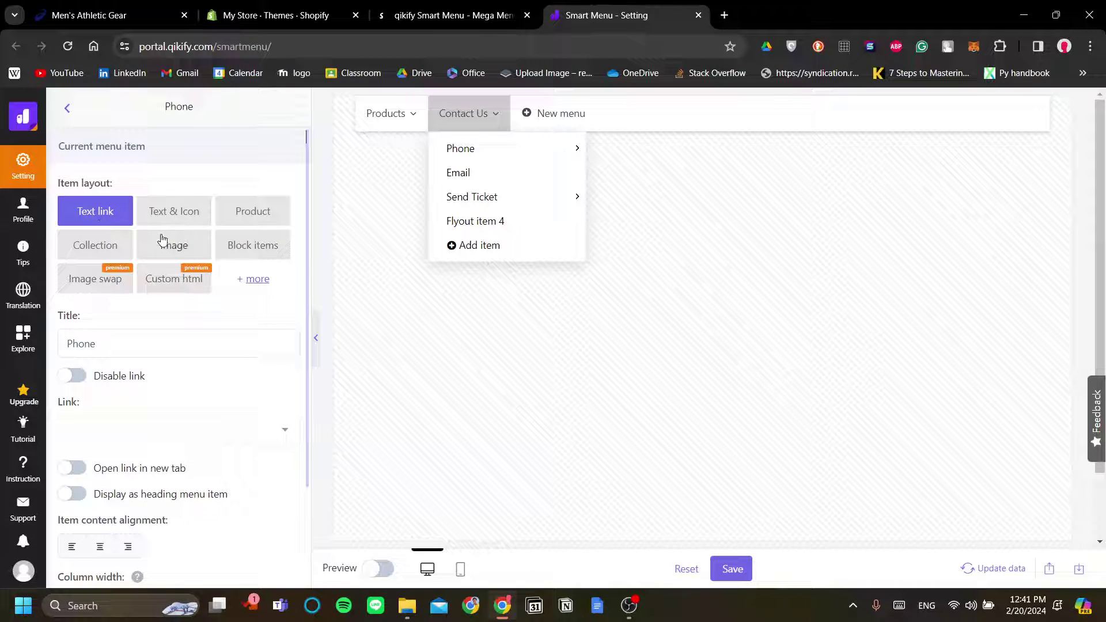
pyautogui.moveTo(569, 151)
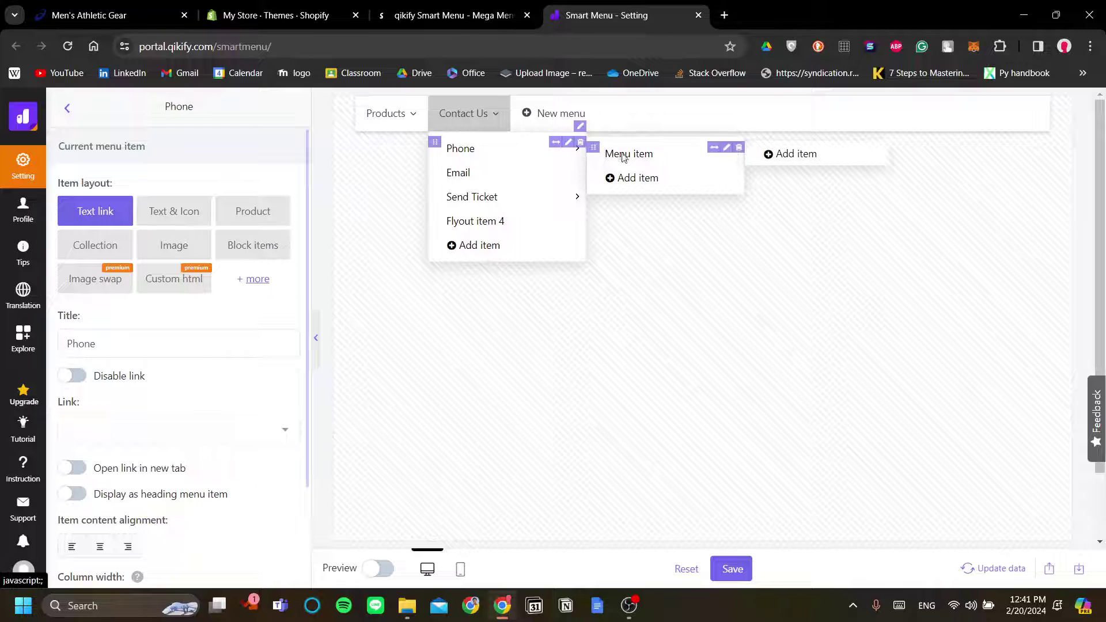
# Retitle the Menu item under Phone with the store's contact phone number
pyautogui.click(726, 148)
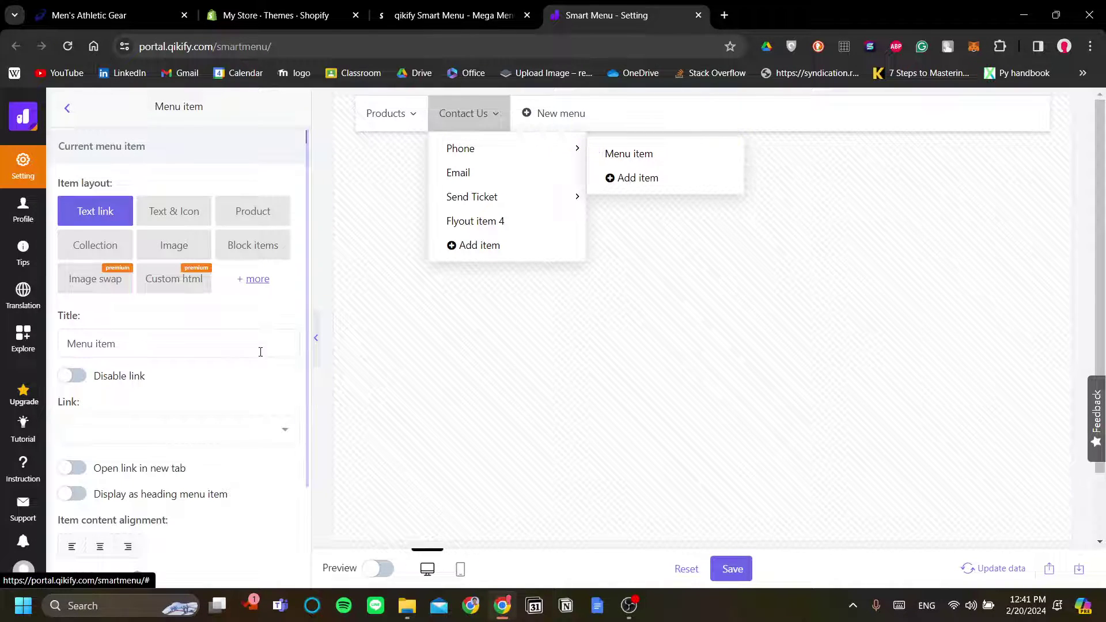
pyautogui.tripleClick(260, 351)
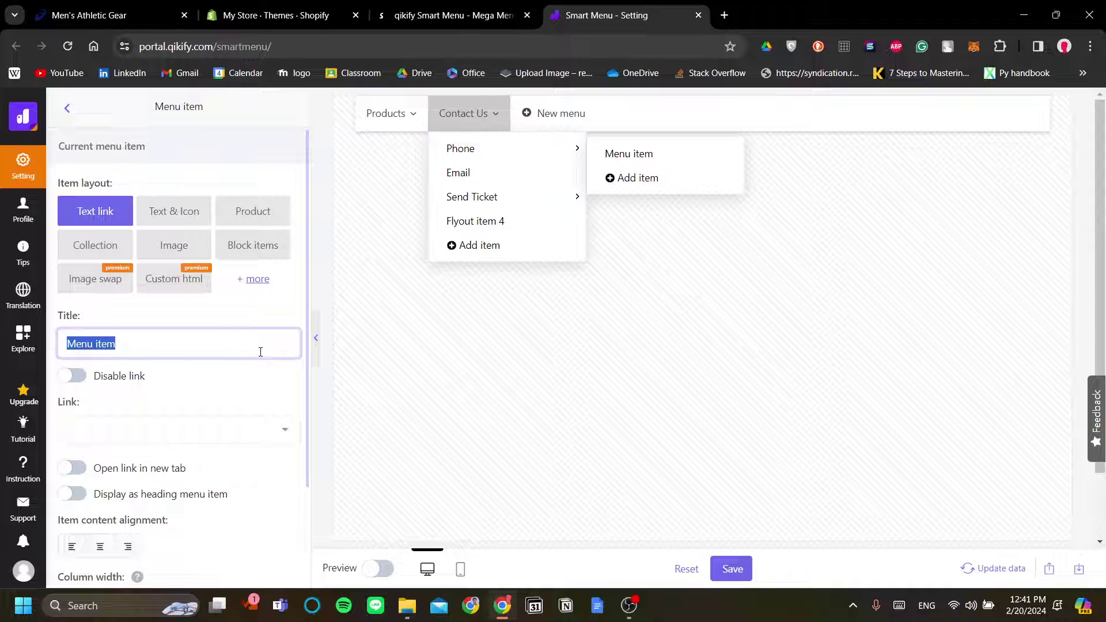
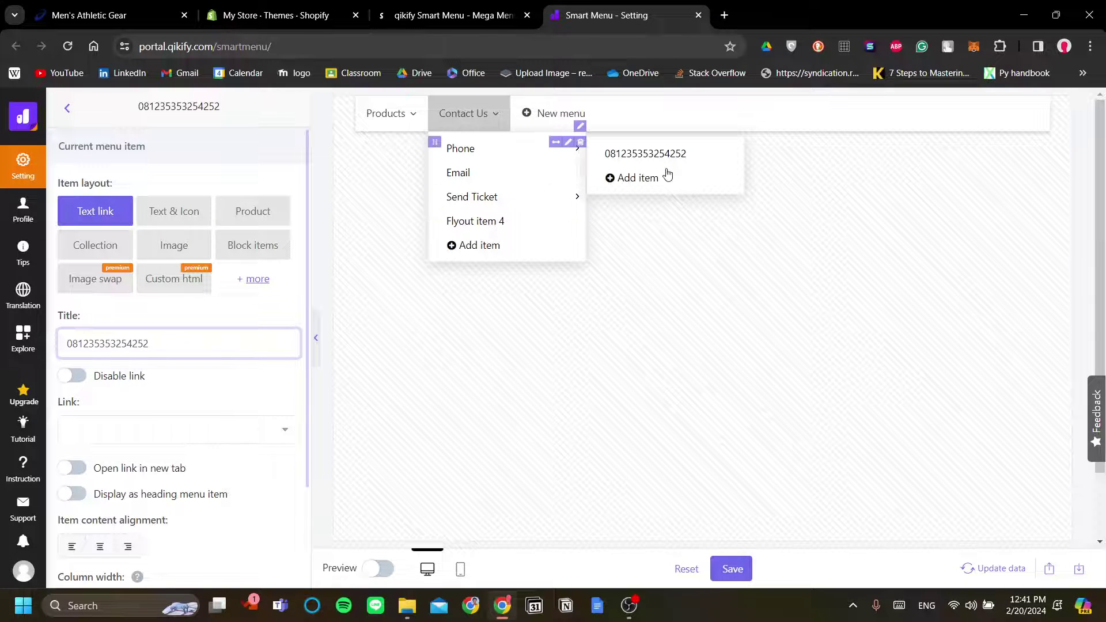
pyautogui.scroll(-2, 246, 367)
pyautogui.scroll(2, 246, 367)
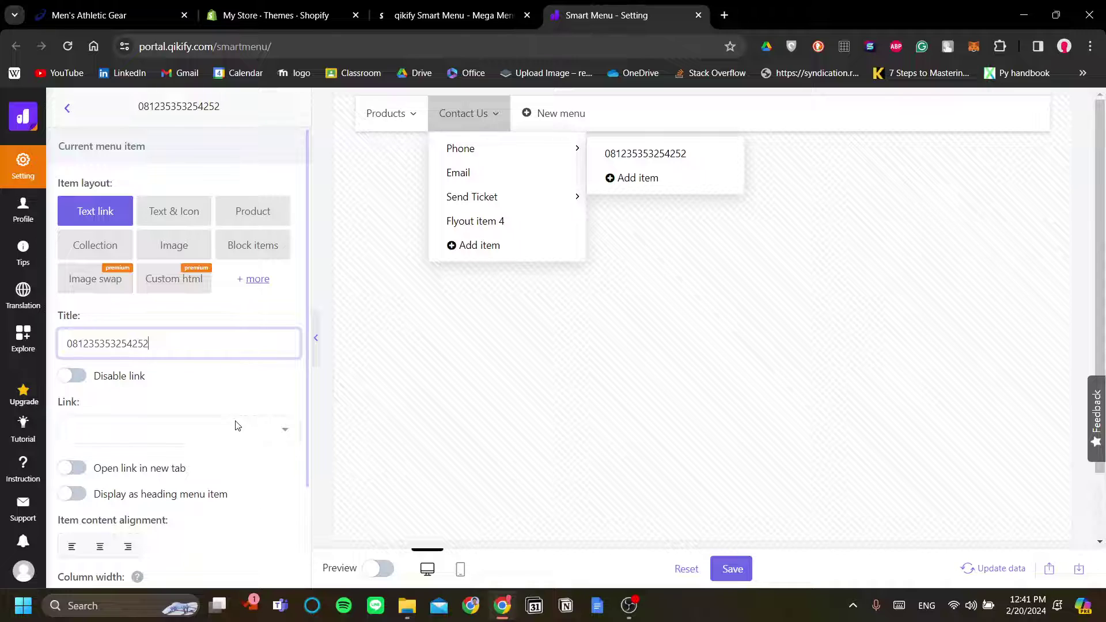
# Set the phone entry's link type to Custom Link and begin entering its link address
pyautogui.click(236, 426)
pyautogui.click(146, 229)
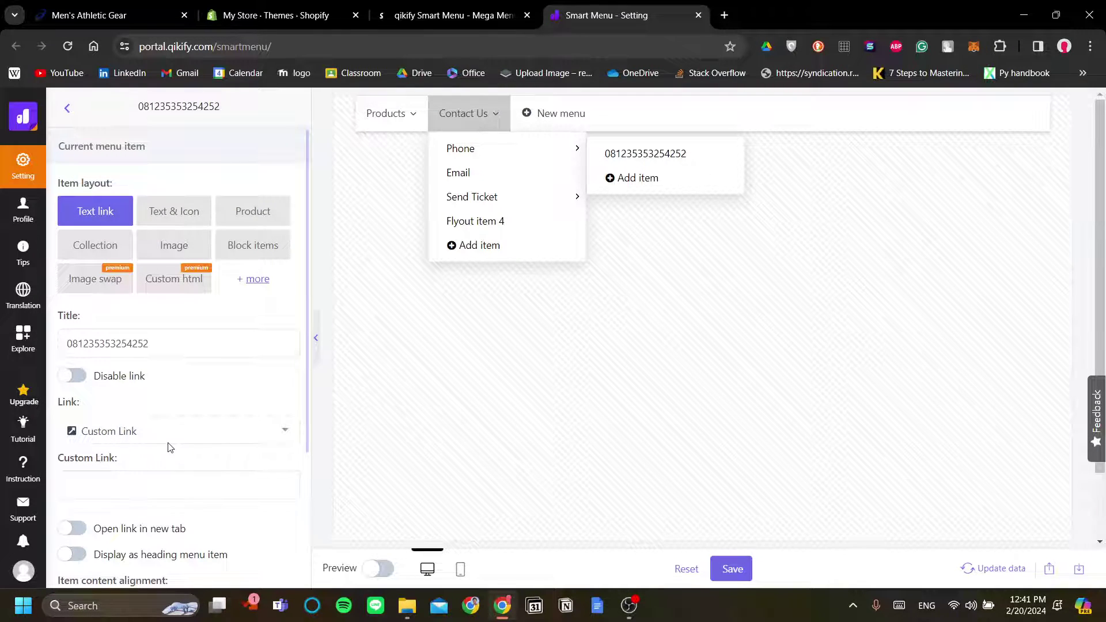
pyautogui.click(134, 481)
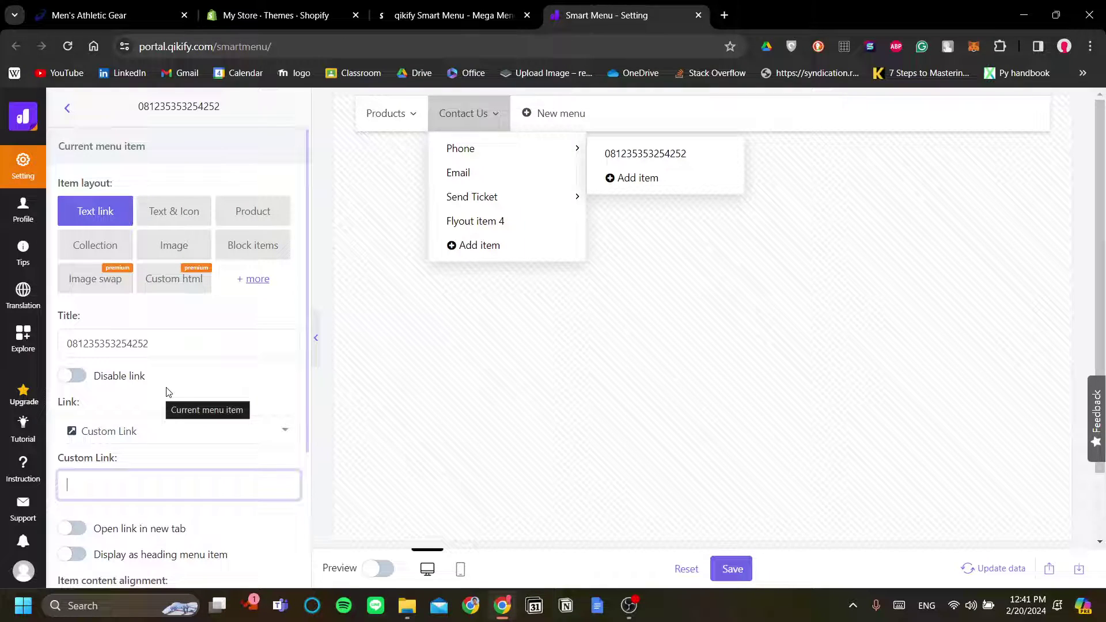
pyautogui.scroll(-1, 169, 392)
pyautogui.doubleClick(182, 264)
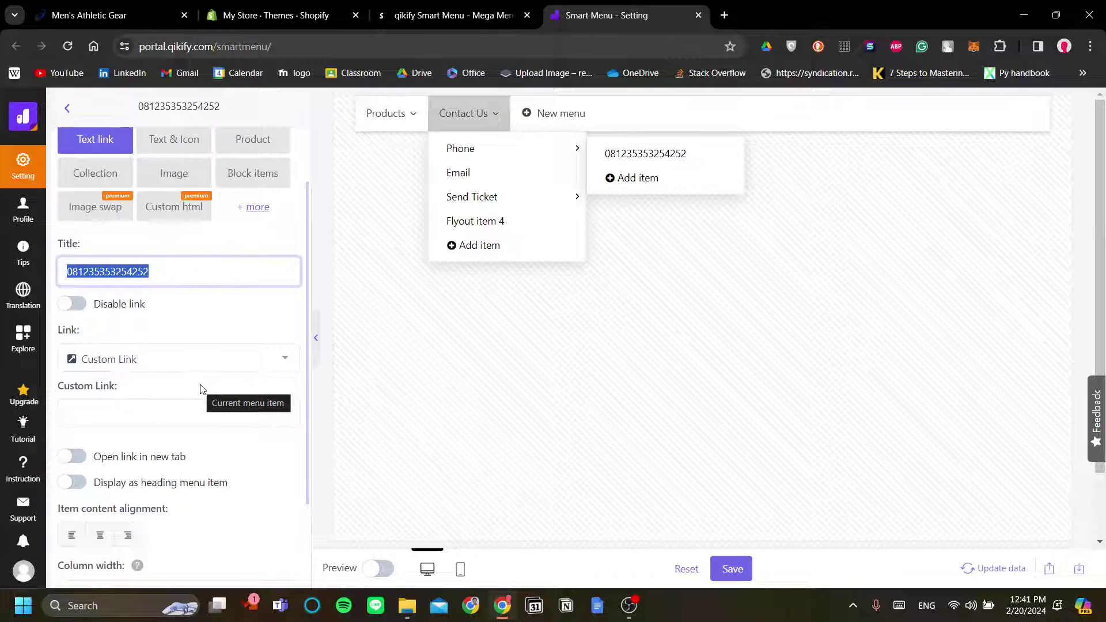
pyautogui.scroll(-1, 202, 390)
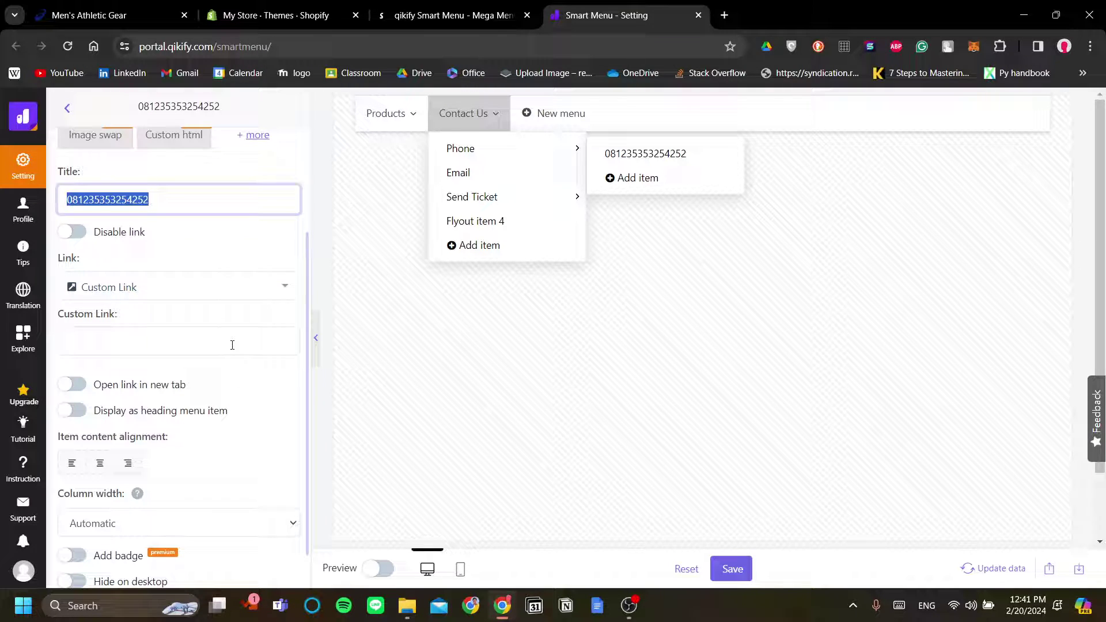
pyautogui.click(667, 275)
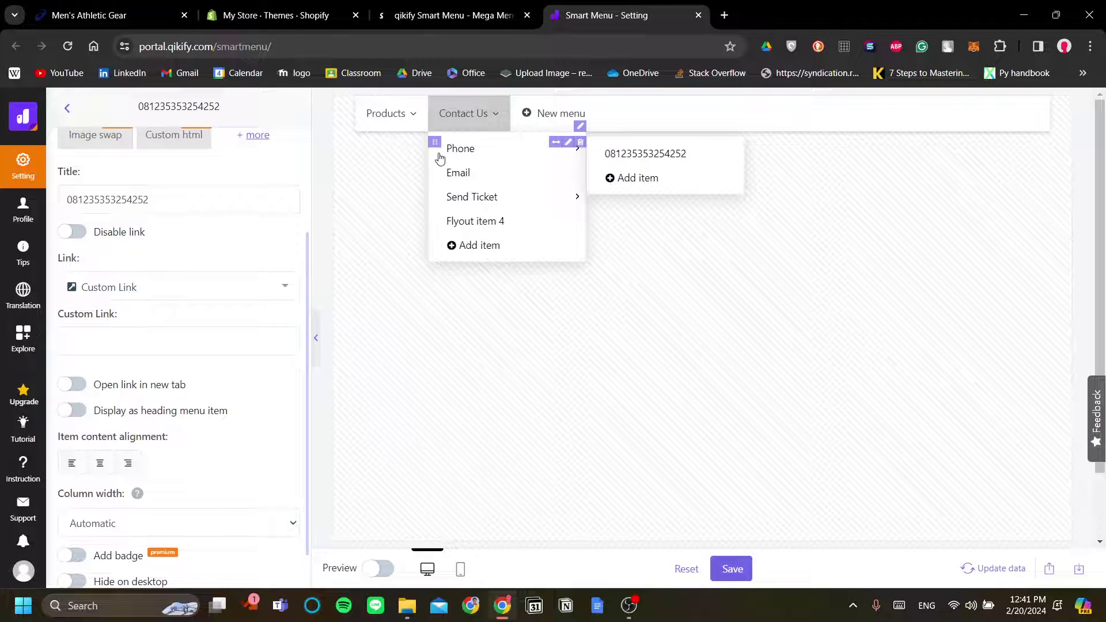
pyautogui.click(495, 115)
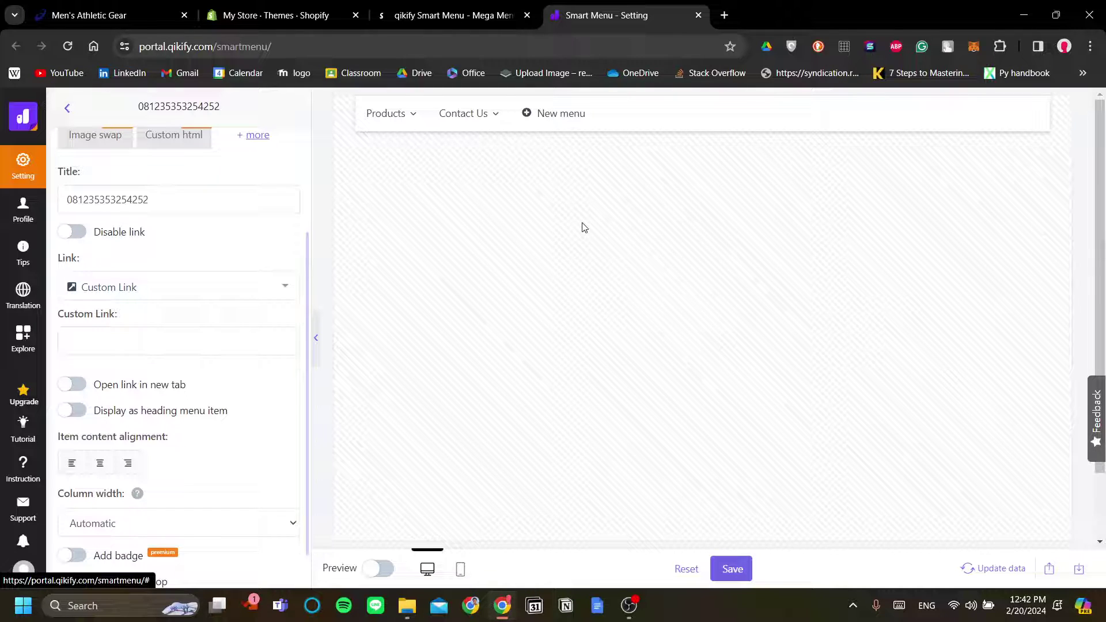
pyautogui.click(555, 115)
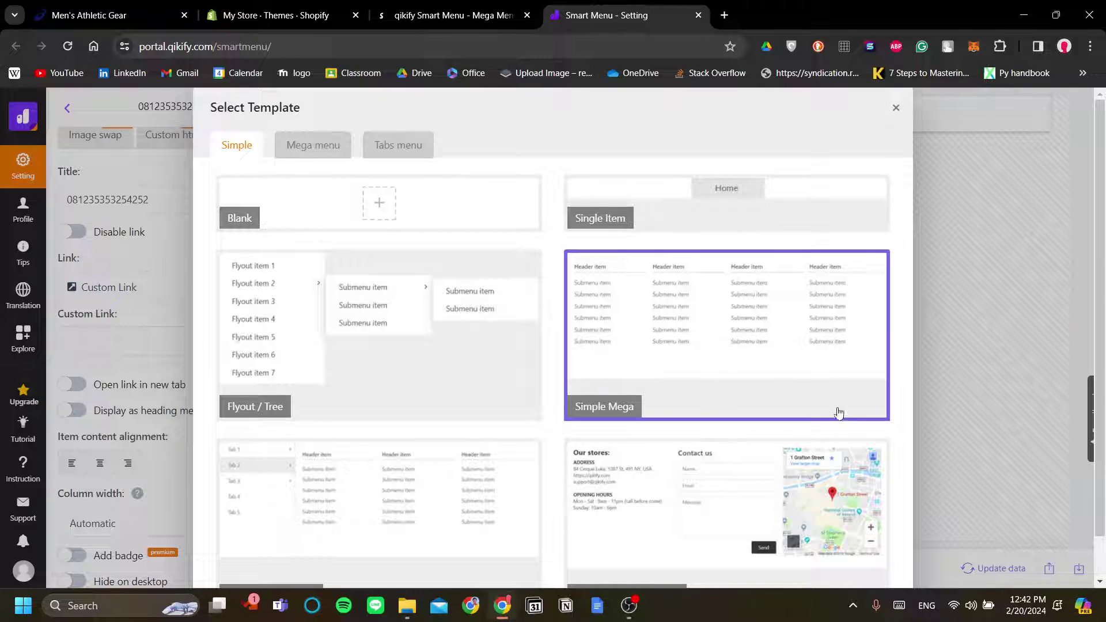
pyautogui.click(896, 109)
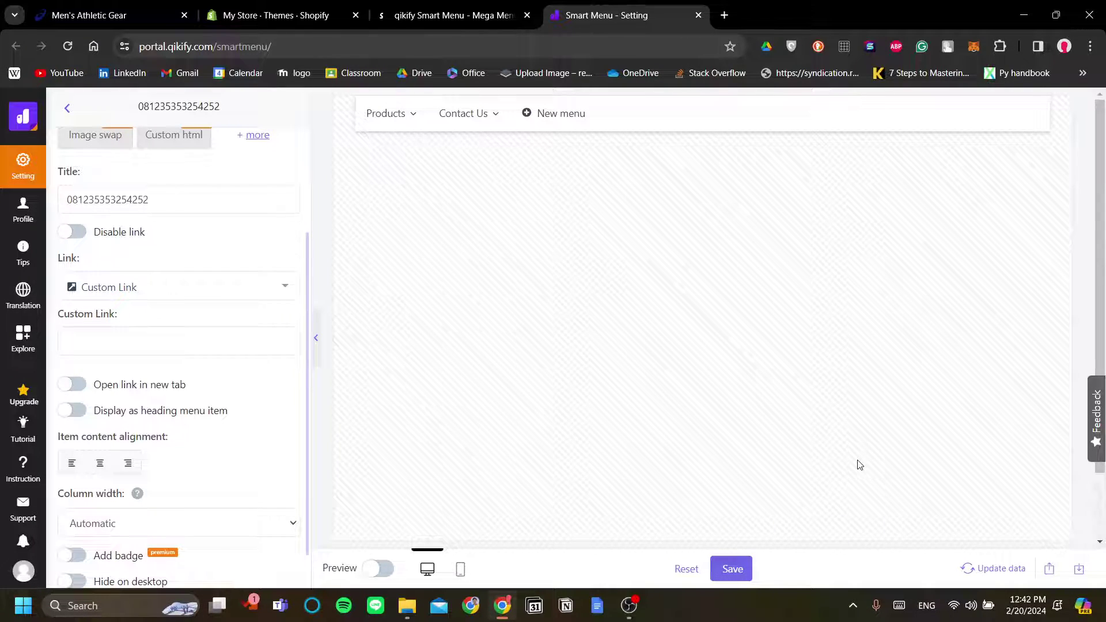
# Save the Smart Menu and preview the store in the Dawn theme editor with the app embed activated
pyautogui.click(741, 571)
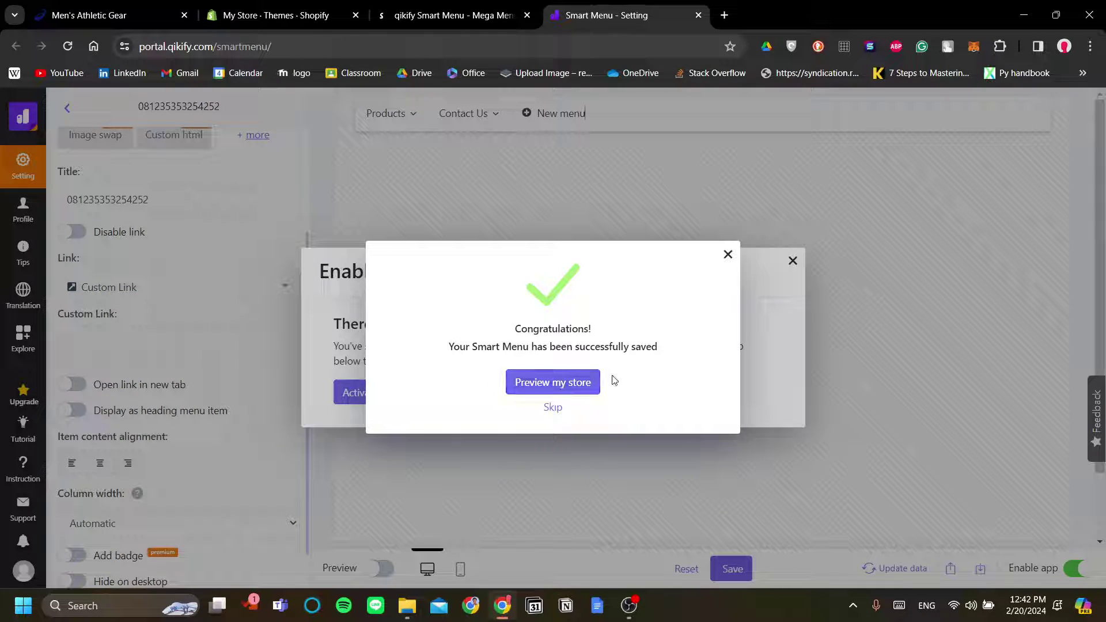
pyautogui.click(726, 255)
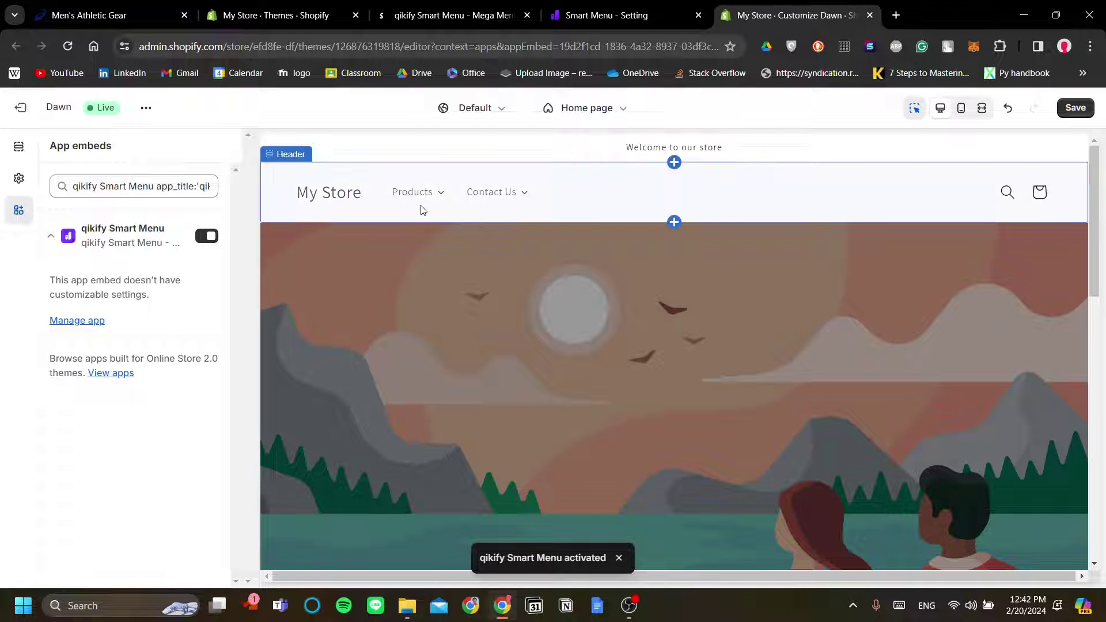
# Check the Products mega menu and Contact Us flyout in the store header preview
pyautogui.click(441, 194)
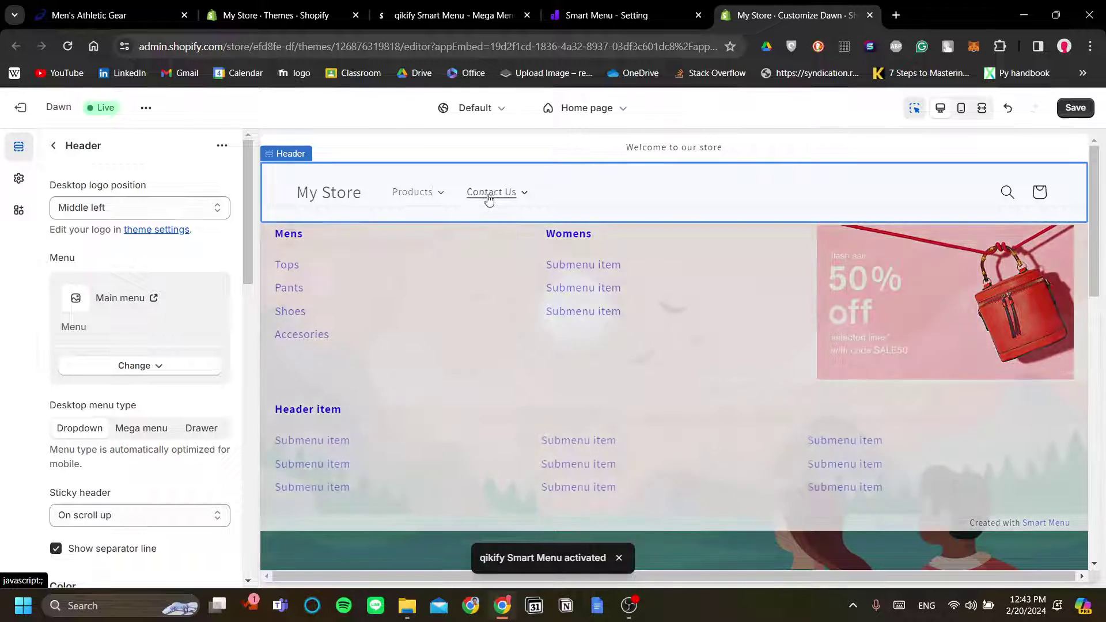
pyautogui.moveTo(486, 192)
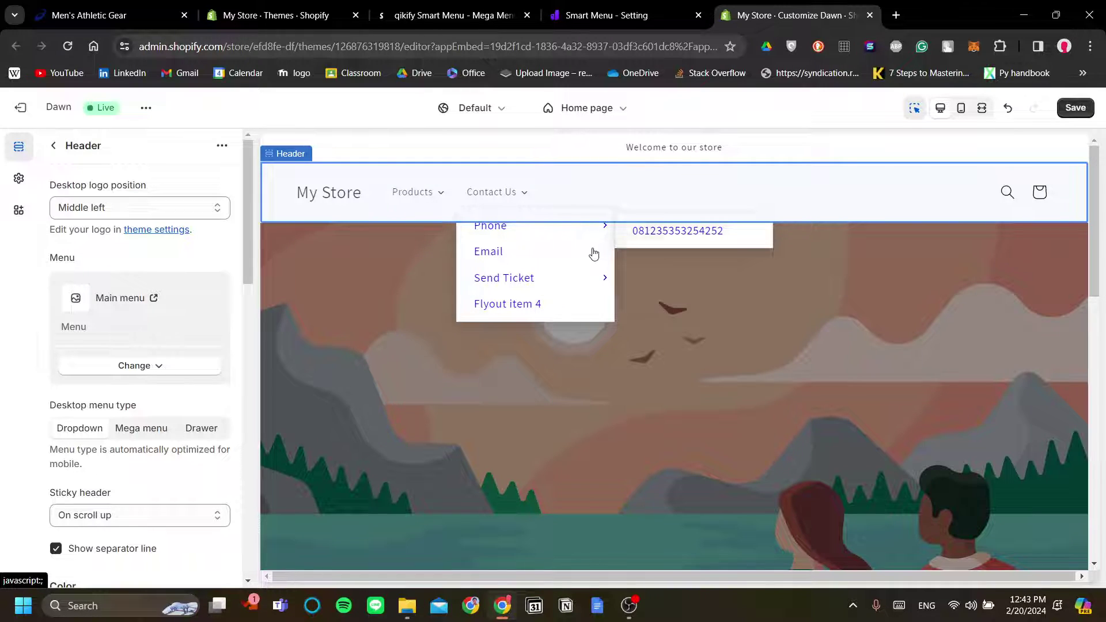
pyautogui.moveTo(426, 207)
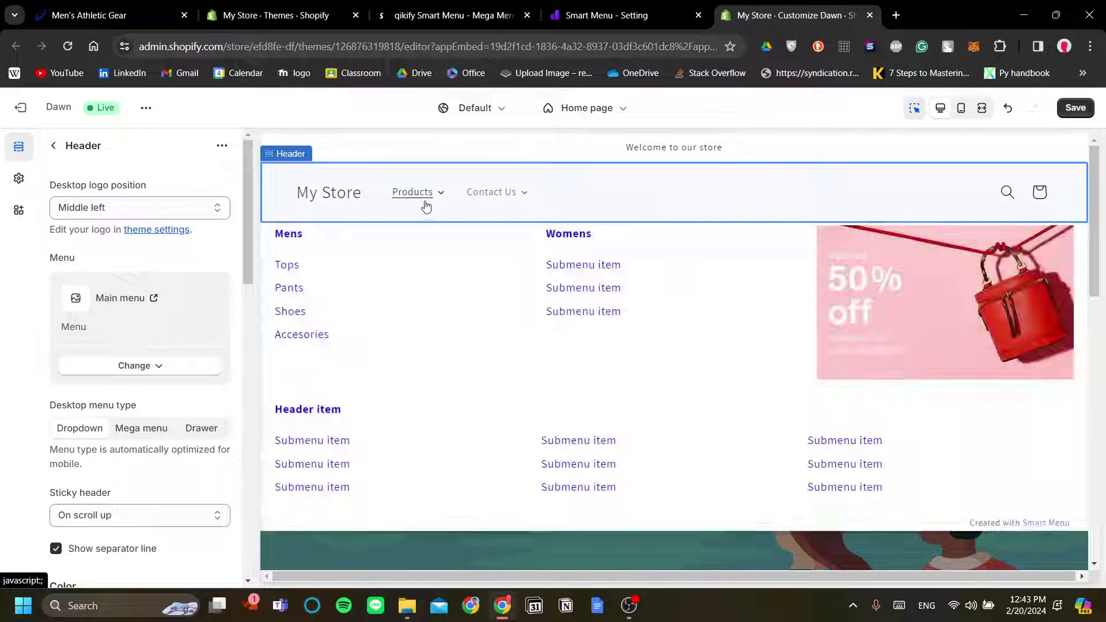